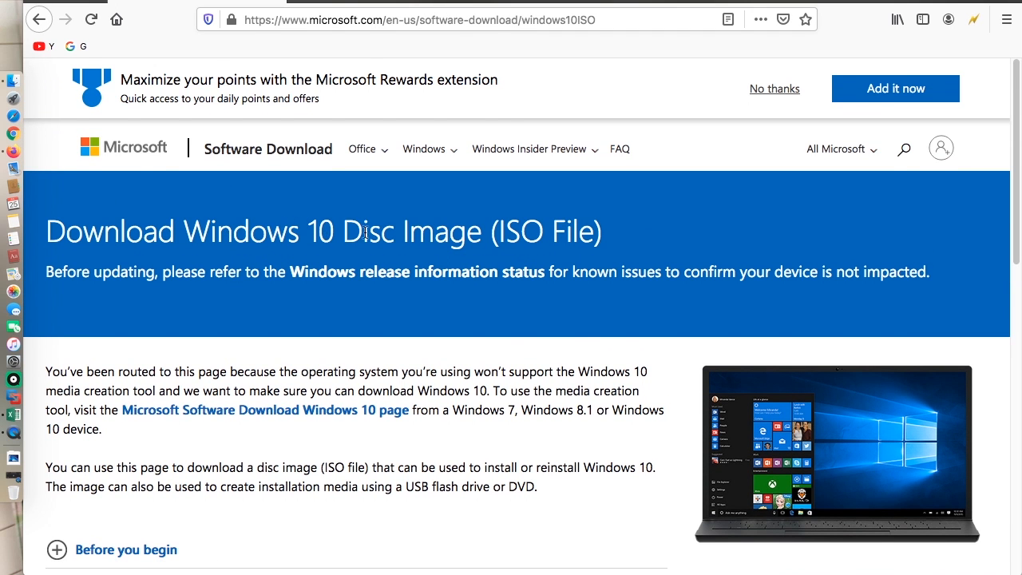
Step: Select Windows 10 as the edition on the disc image download page and confirm it
{"action": "left_click_drag", "start_coordinate": [498, 231], "coordinate": [596, 231]}
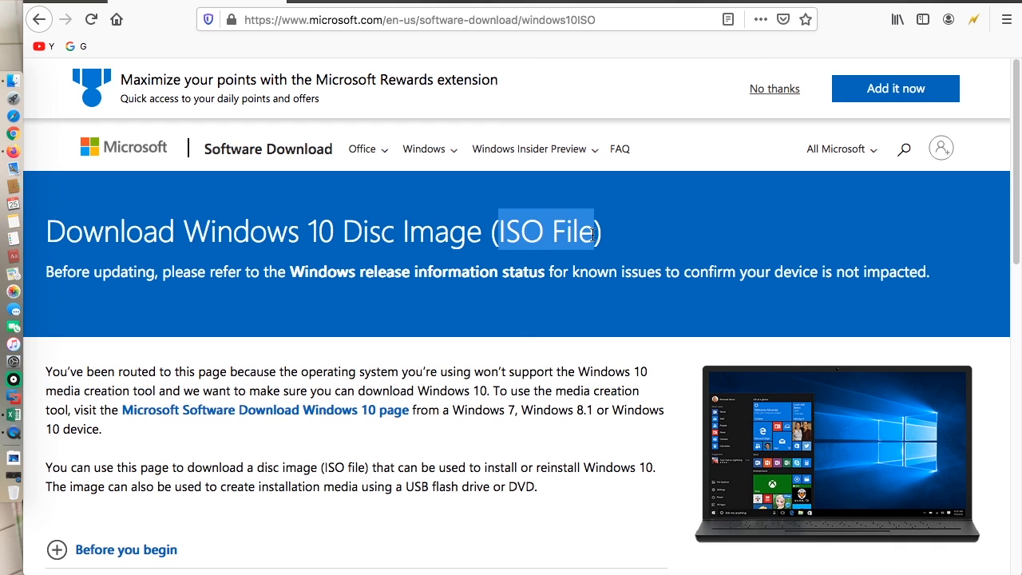
{"action": "left_click", "coordinate": [459, 370]}
{"action": "scroll", "coordinate": [460, 371], "scroll_direction": "down", "scroll_amount": 5}
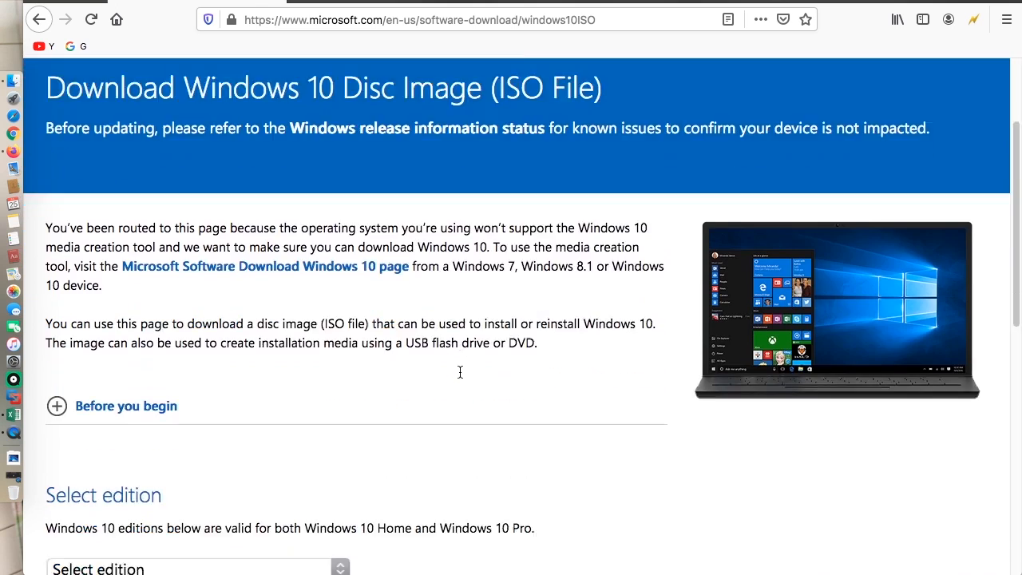
{"action": "scroll", "coordinate": [337, 333], "scroll_direction": "down", "scroll_amount": 3}
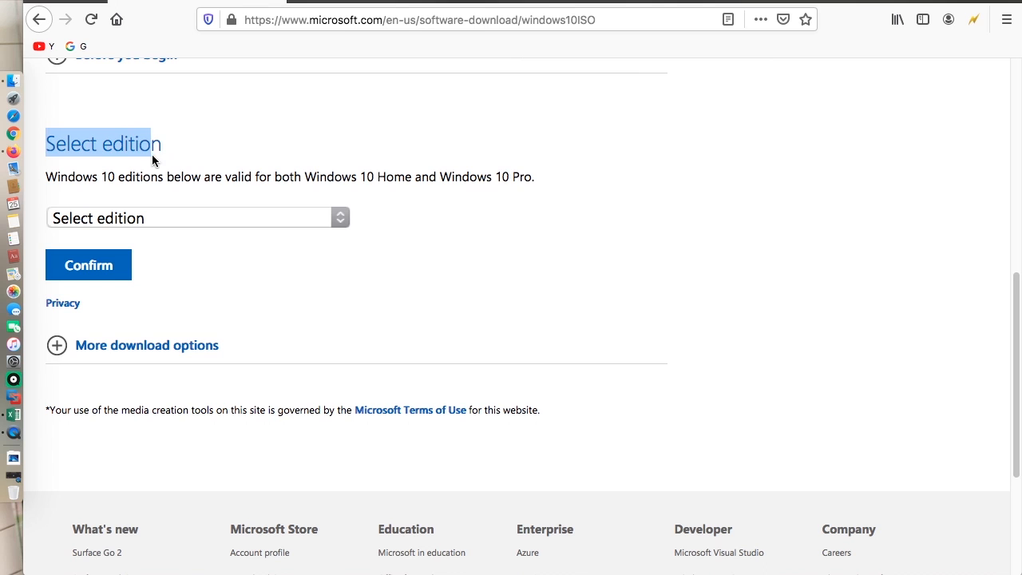
{"action": "left_click", "coordinate": [291, 214]}
{"action": "left_click", "coordinate": [291, 214]}
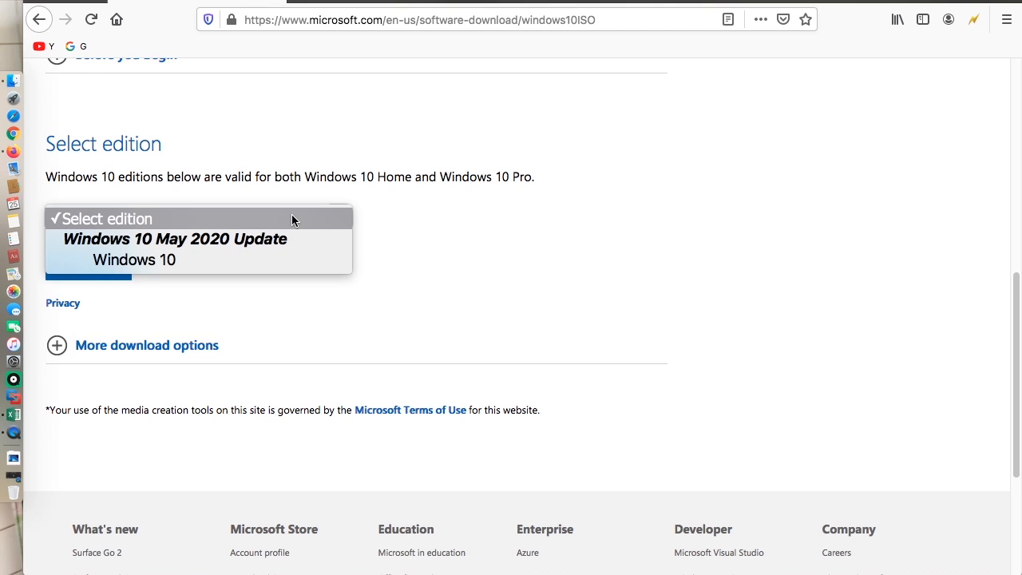
{"action": "left_click", "coordinate": [260, 261]}
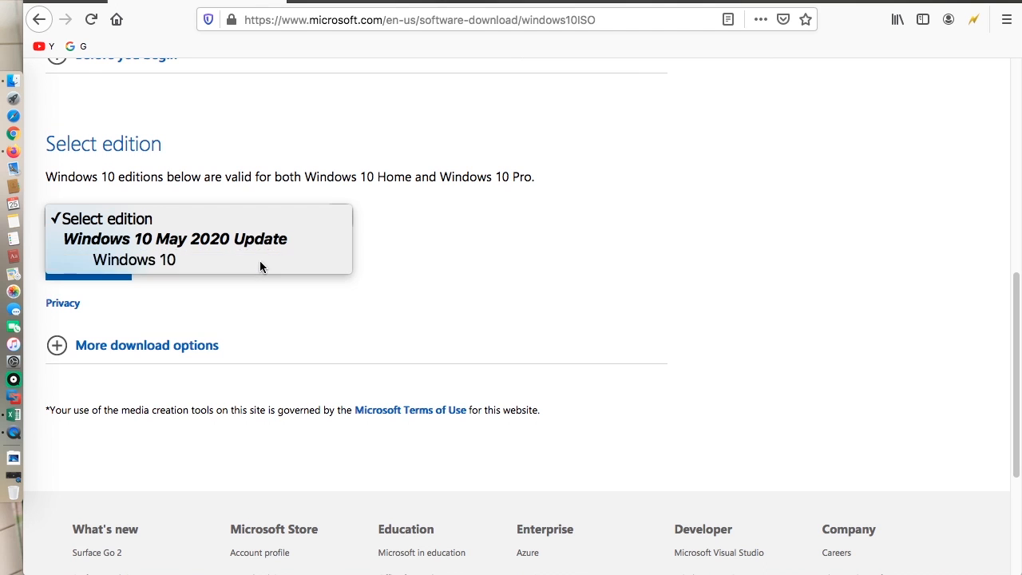
{"action": "left_click", "coordinate": [94, 269]}
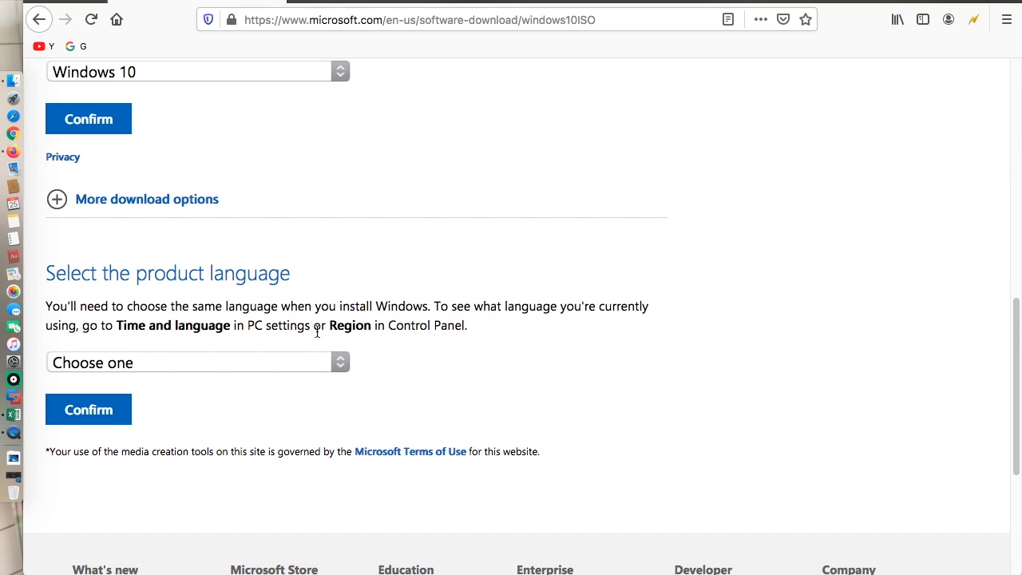
Step: Choose English International as the product language and confirm
{"action": "left_click", "coordinate": [324, 361]}
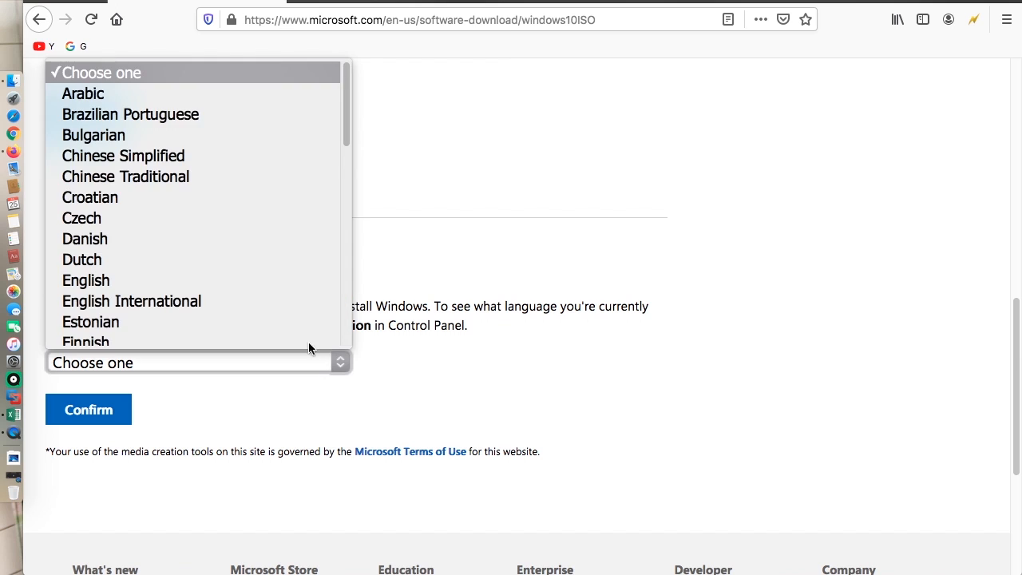
{"action": "left_click", "coordinate": [275, 301]}
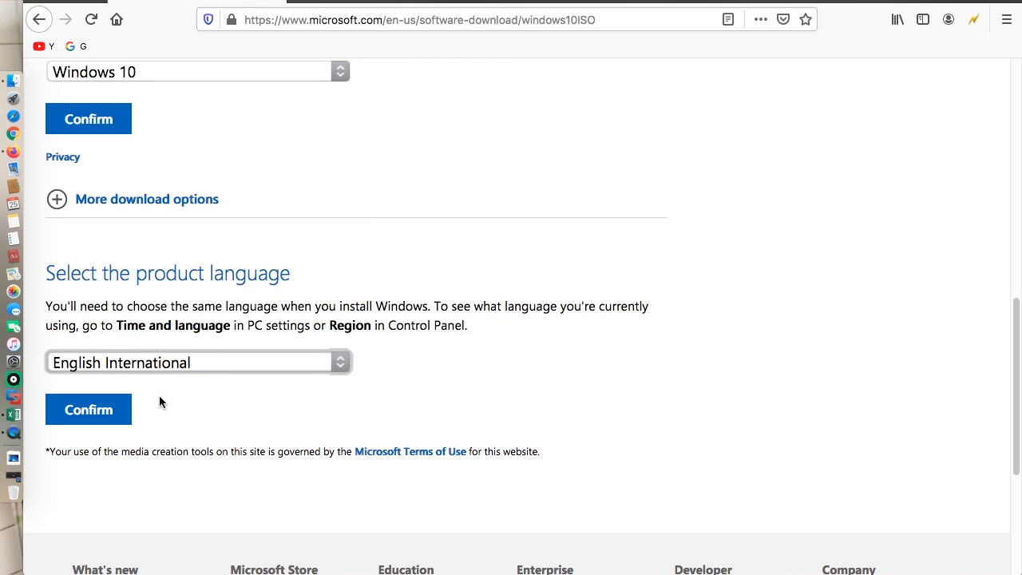
{"action": "left_click", "coordinate": [97, 412]}
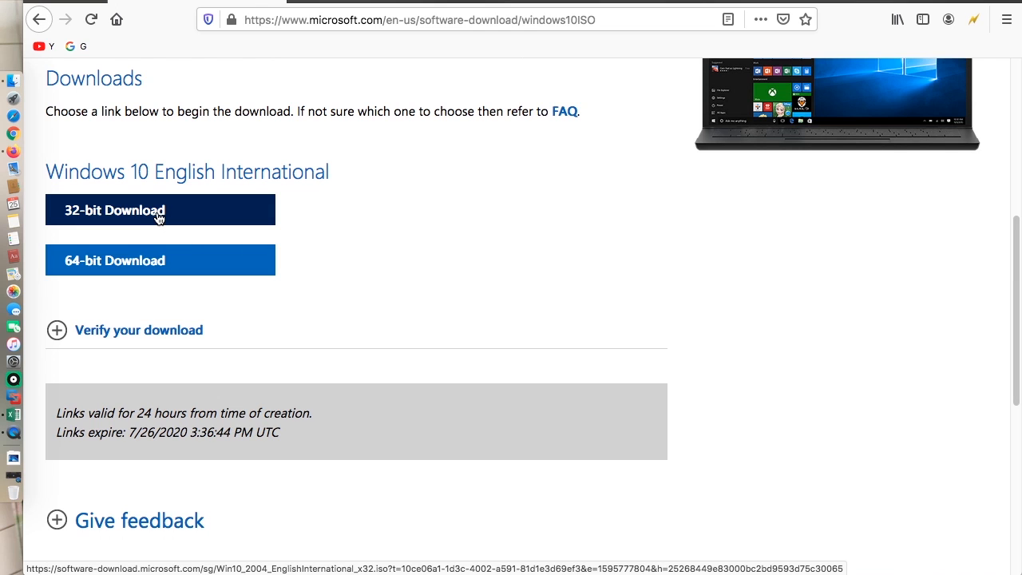
Step: Start the 64-bit download and choose to save the ISO file
{"action": "left_click", "coordinate": [166, 265]}
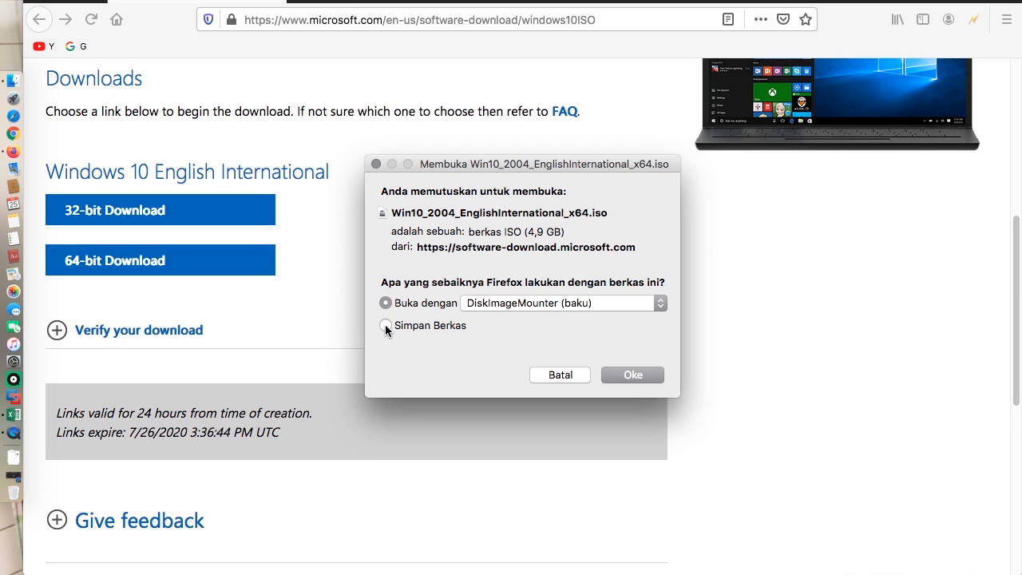
{"action": "left_click", "coordinate": [386, 326]}
{"action": "left_click", "coordinate": [638, 377]}
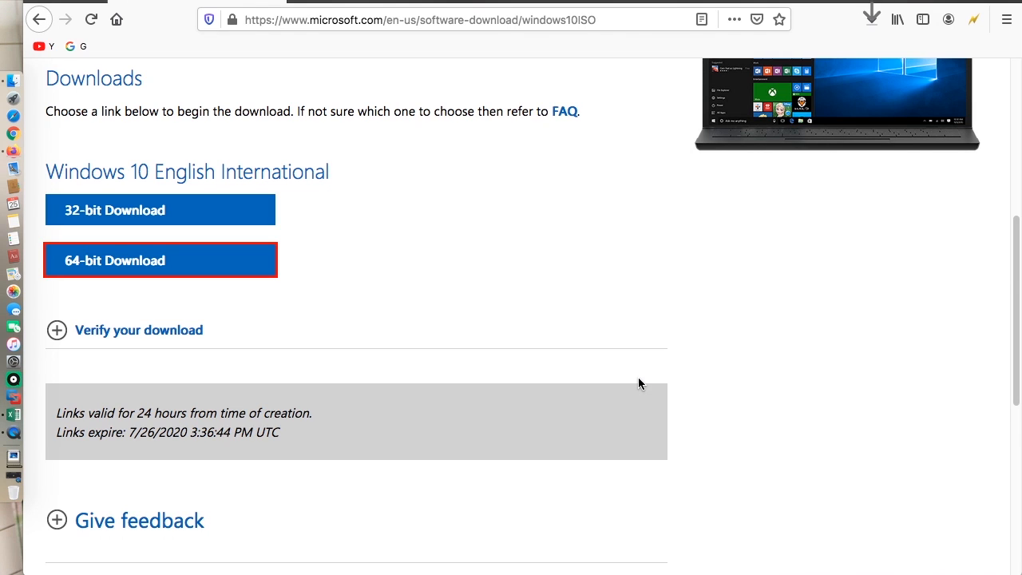
Step: Locate the downloaded Windows 10 ISO file in the Downloads folder
{"action": "left_click", "coordinate": [872, 19]}
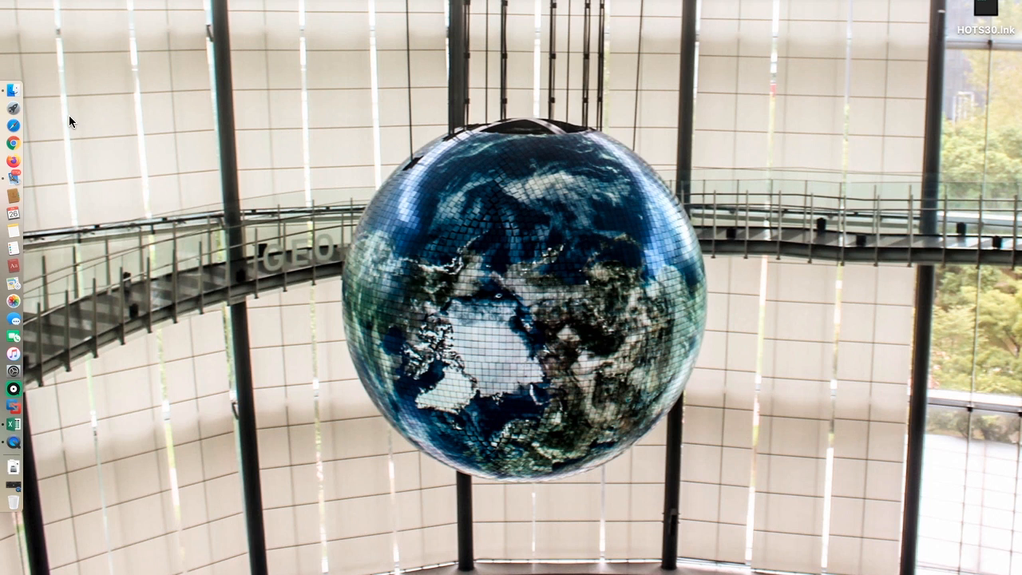
{"action": "left_click", "coordinate": [14, 91]}
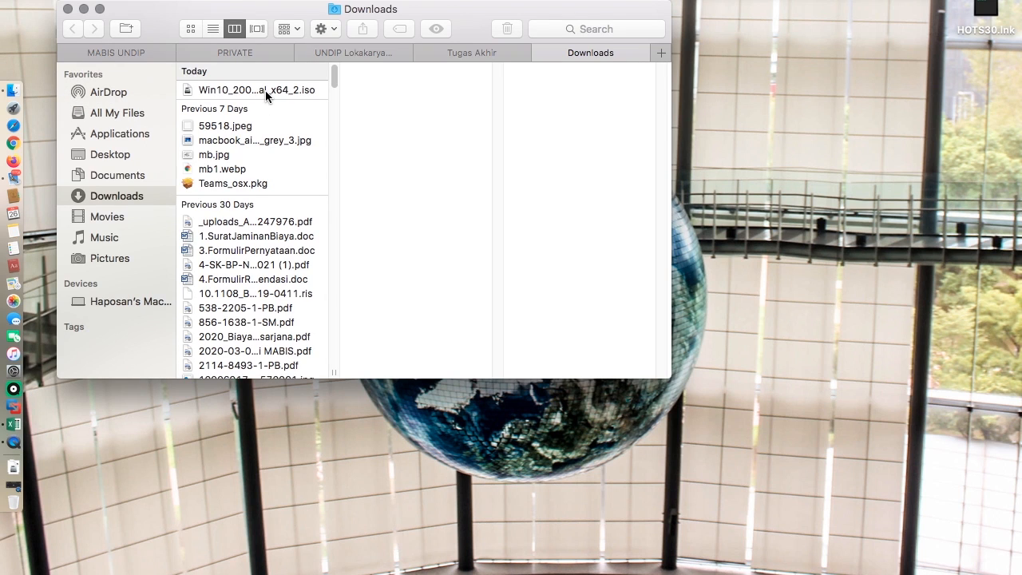
{"action": "left_click", "coordinate": [266, 90]}
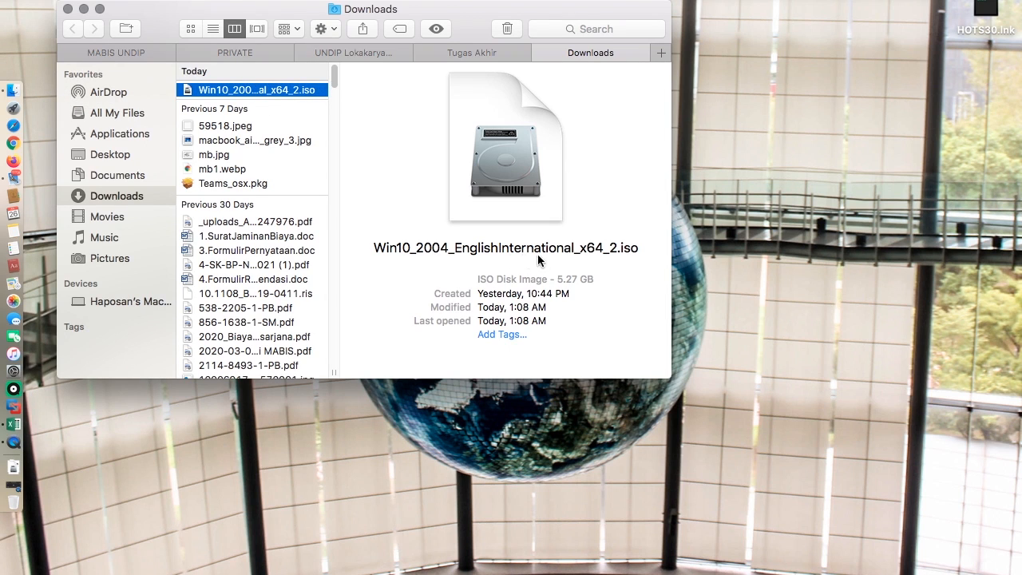
{"action": "left_click", "coordinate": [67, 8]}
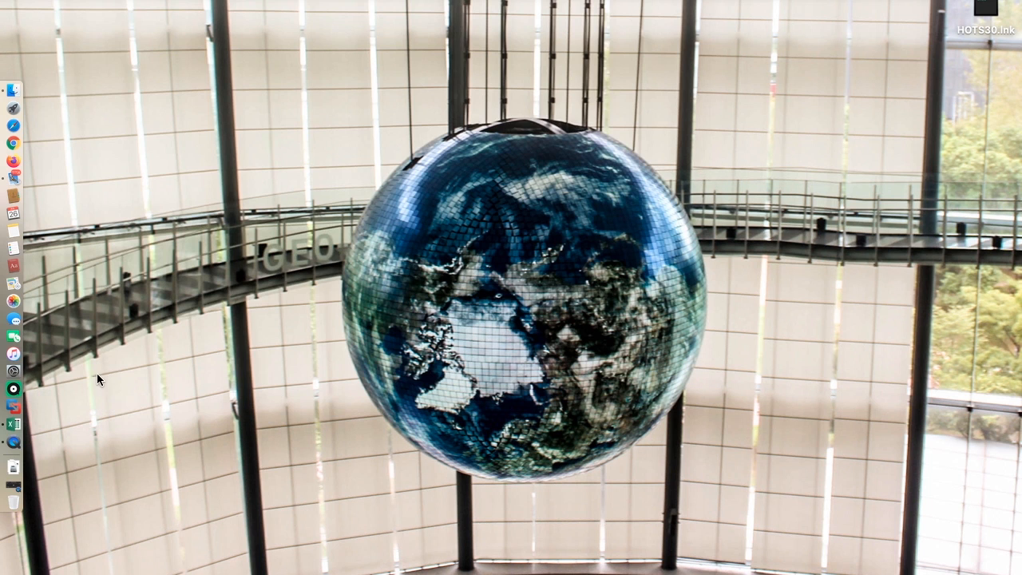
Step: Open VMware Fusion and start a new virtual machine installed from a disc or image
{"action": "left_click", "coordinate": [11, 409]}
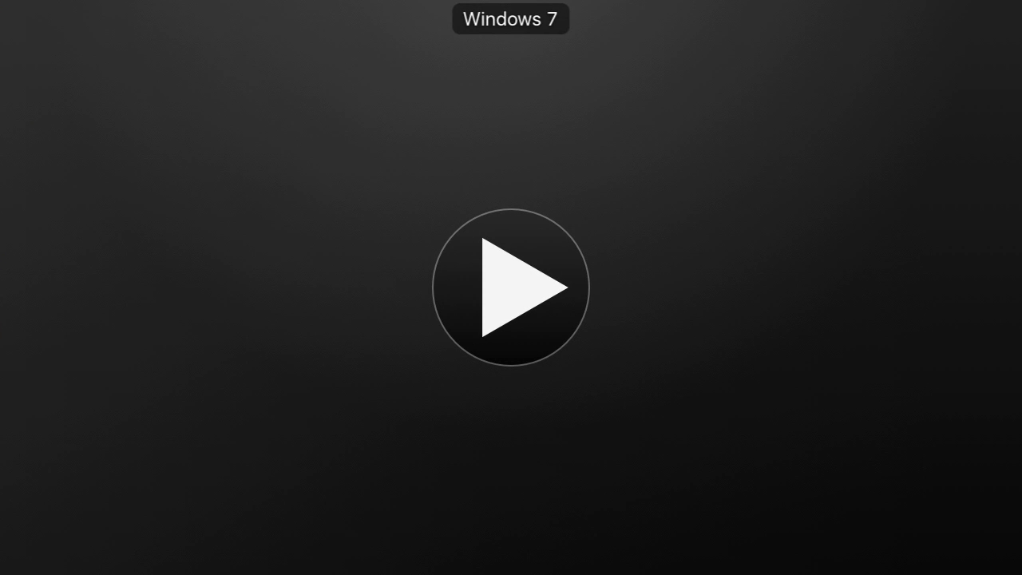
{"action": "left_click", "coordinate": [15, 0]}
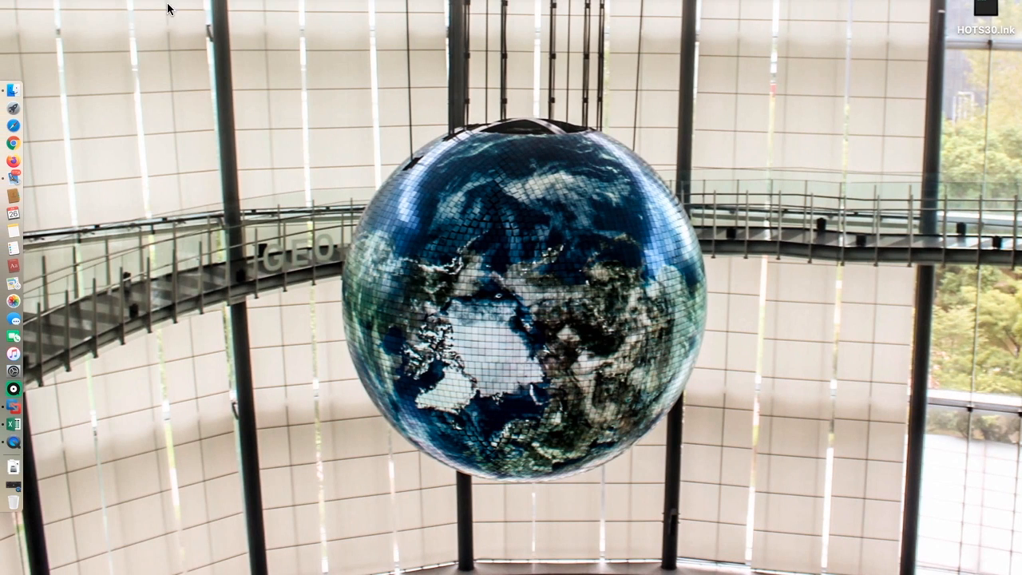
{"action": "left_click", "coordinate": [168, 2]}
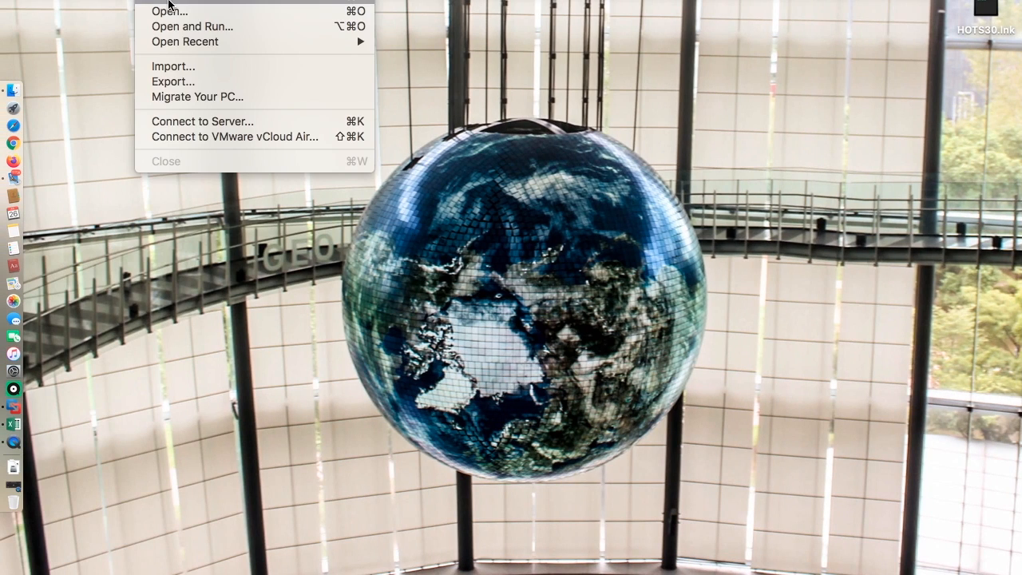
{"action": "left_click", "coordinate": [168, 3]}
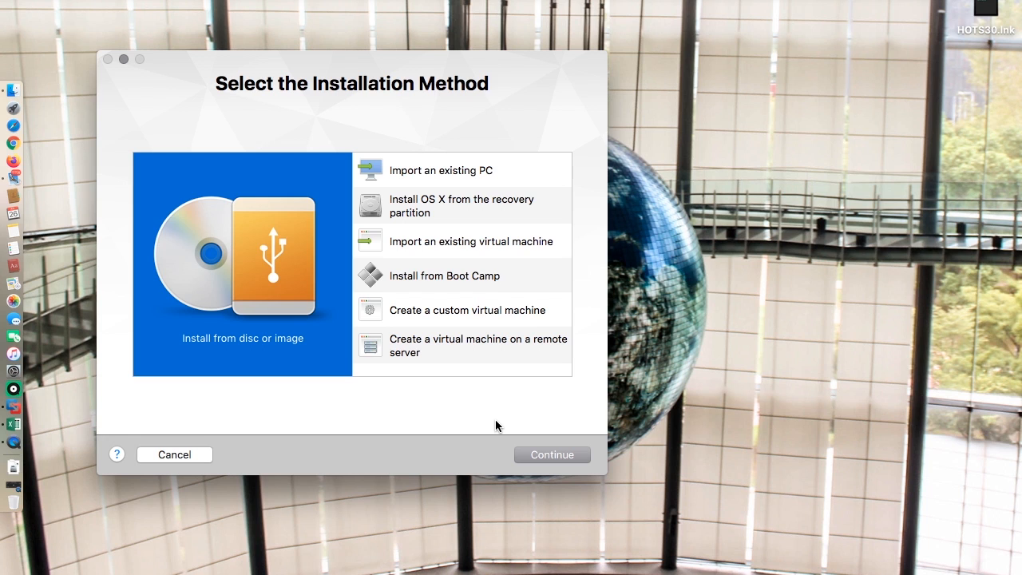
{"action": "left_click", "coordinate": [539, 453]}
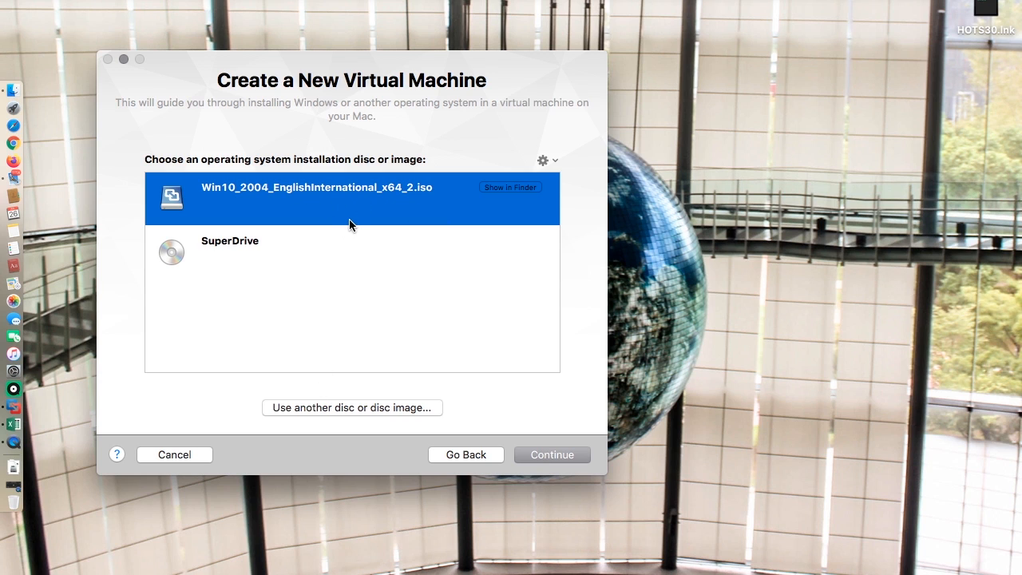
Step: Choose the Win10_2004_EnglishInternational_x64_2.iso image as the installation source and continue
{"action": "left_click", "coordinate": [354, 407]}
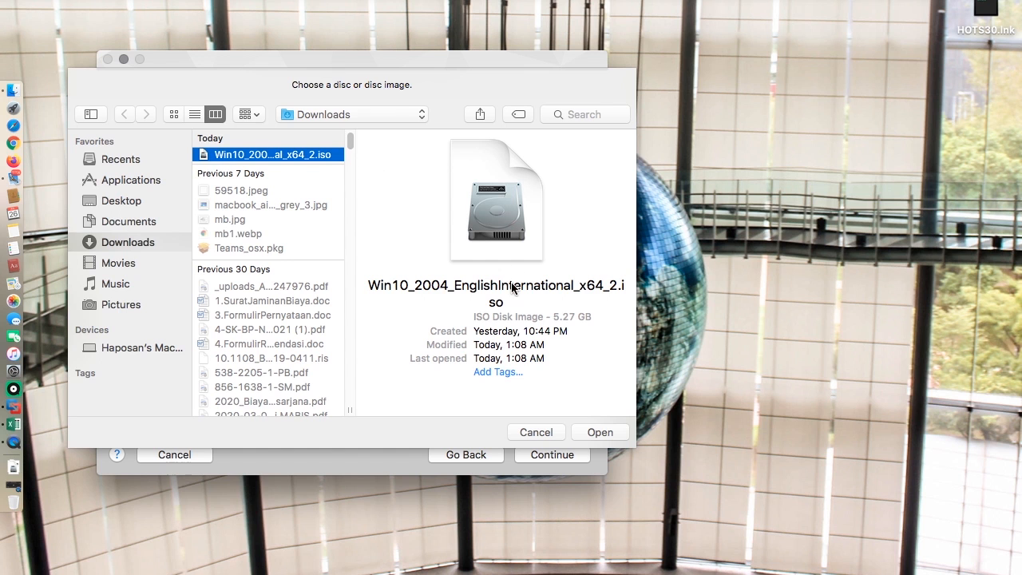
{"action": "left_click", "coordinate": [600, 432]}
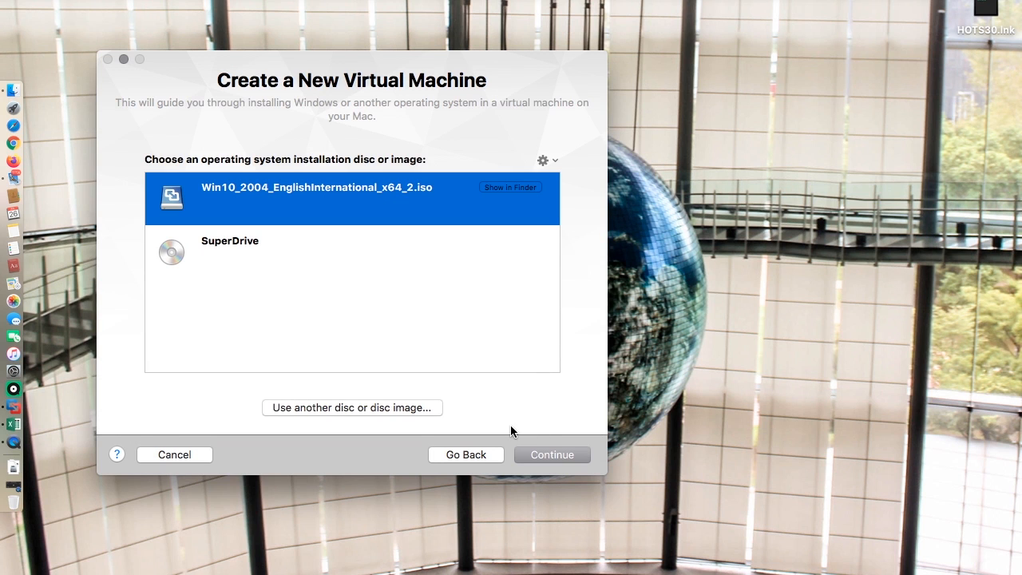
{"action": "left_click", "coordinate": [549, 455]}
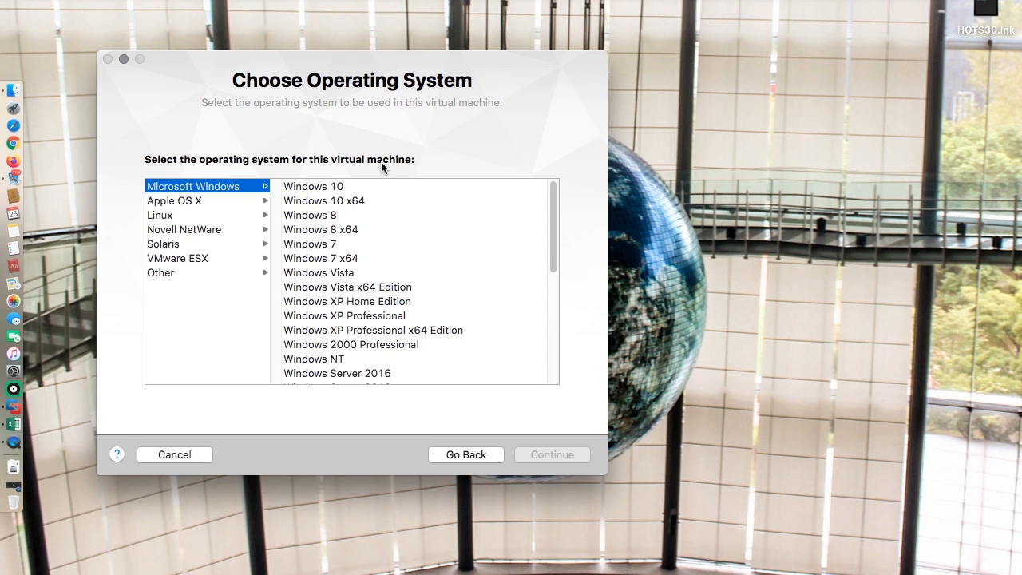
Step: Select Windows 10 x64 as the guest operating system and continue
{"action": "left_click", "coordinate": [349, 200]}
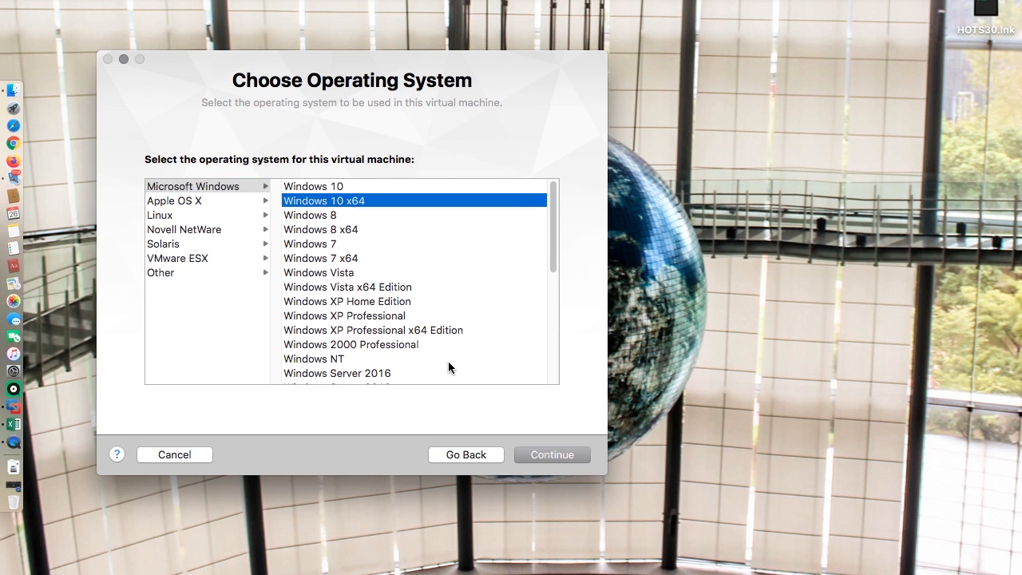
{"action": "left_click", "coordinate": [565, 453]}
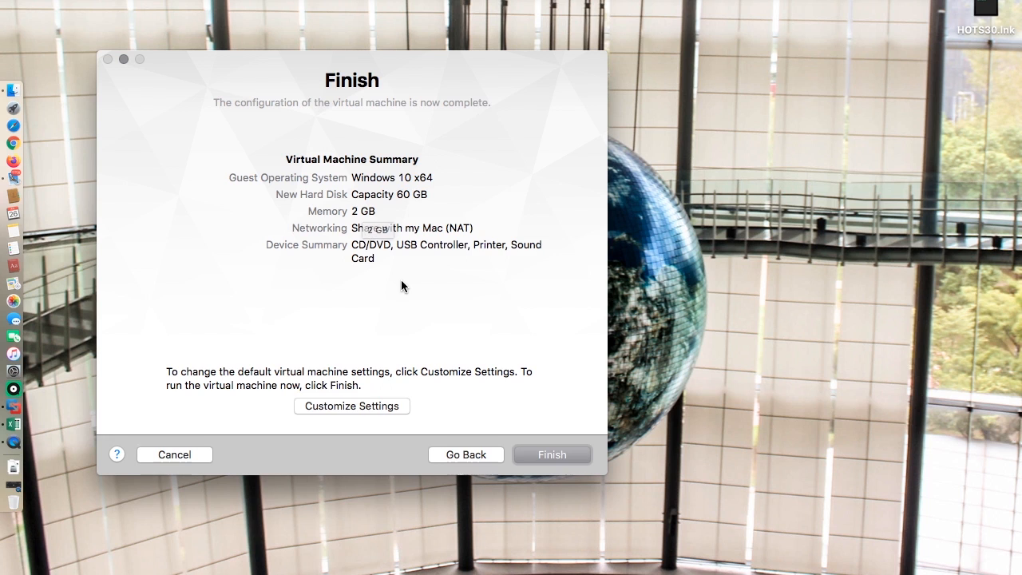
Step: Finish the wizard and save the virtual machine as Windows 10 x64 in Virtual Machines
{"action": "left_click", "coordinate": [551, 454]}
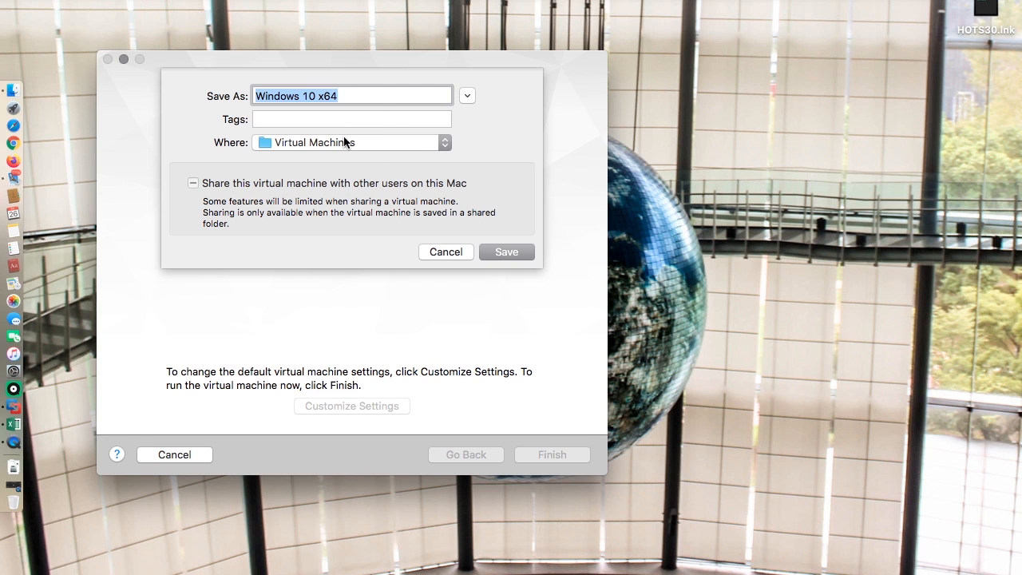
{"action": "left_click", "coordinate": [502, 253]}
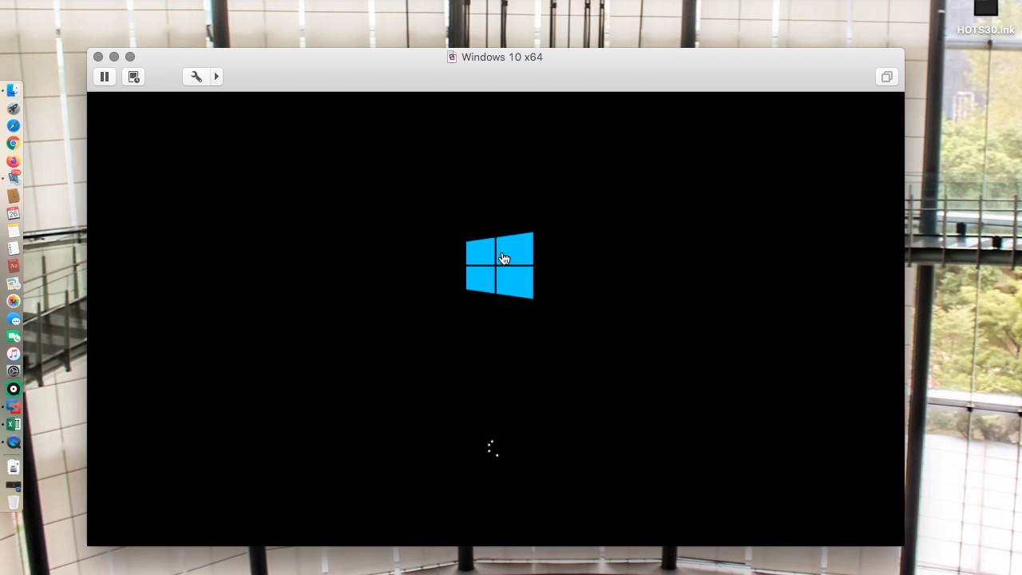
Step: Set the time and currency format to Indonesian (Indonesia) in Windows Setup
{"action": "left_click", "coordinate": [130, 57]}
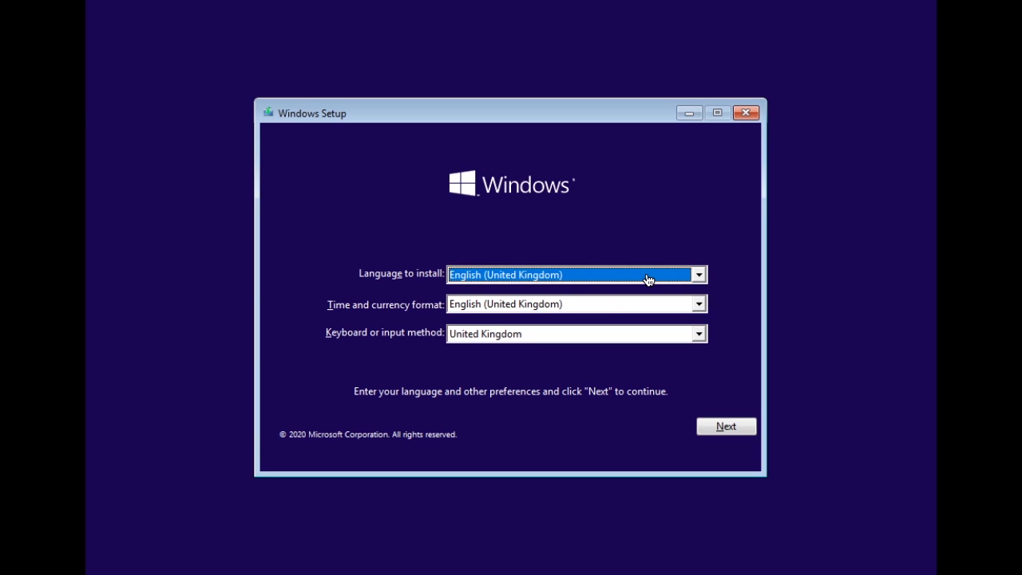
{"action": "left_click", "coordinate": [700, 307]}
{"action": "key", "text": "i"}
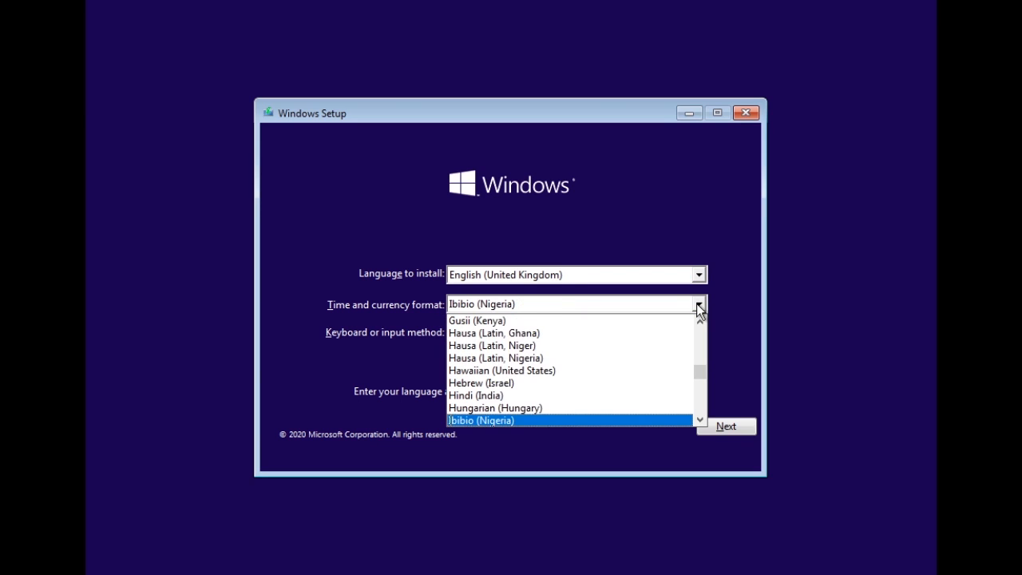
{"action": "key", "text": "n"}
{"action": "left_click", "coordinate": [699, 308]}
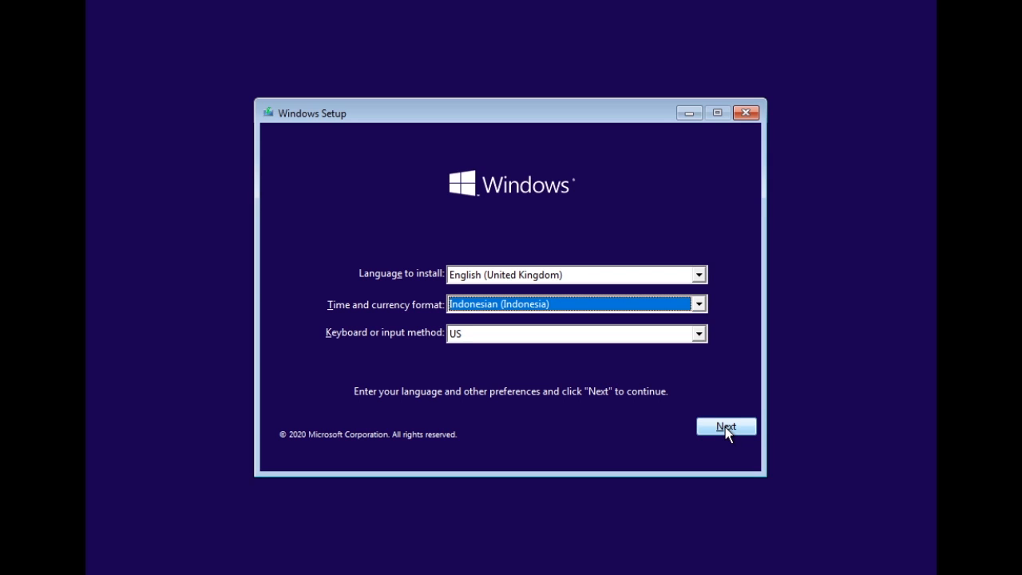
Step: Leave English (United Kingdom) as the install language and continue to the next setup screen
{"action": "left_click", "coordinate": [698, 274]}
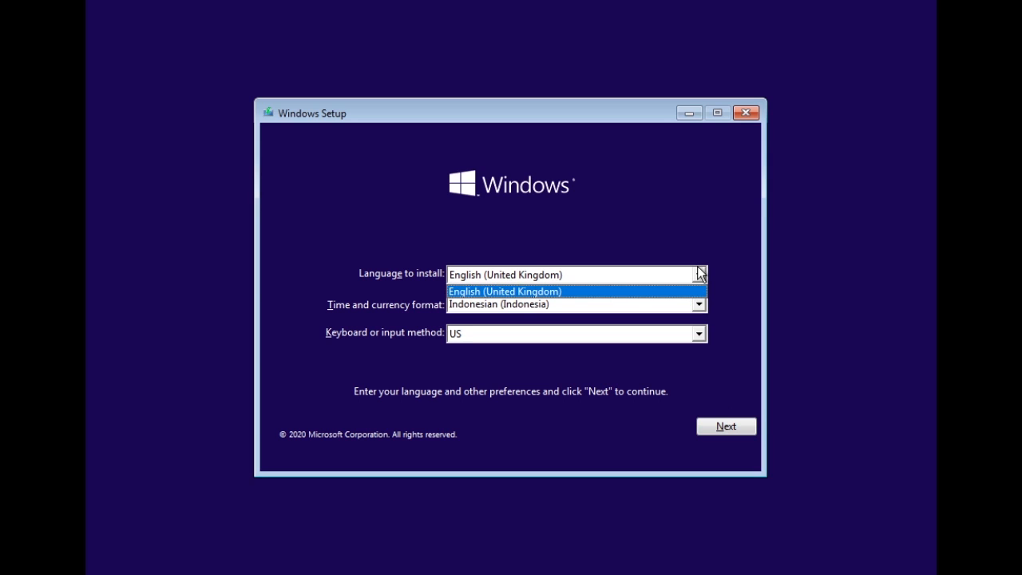
{"action": "left_click", "coordinate": [699, 274]}
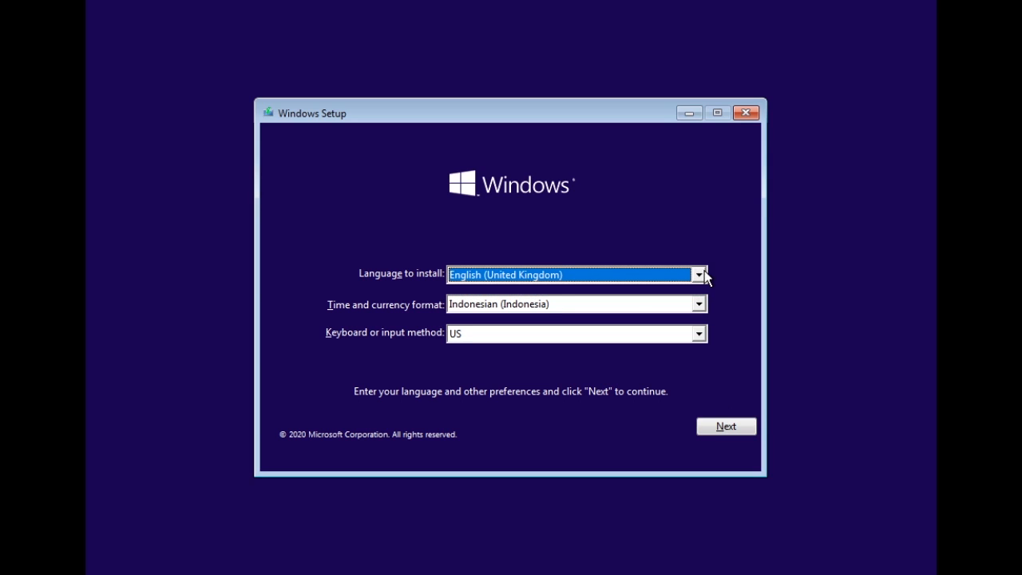
{"action": "left_click", "coordinate": [724, 432]}
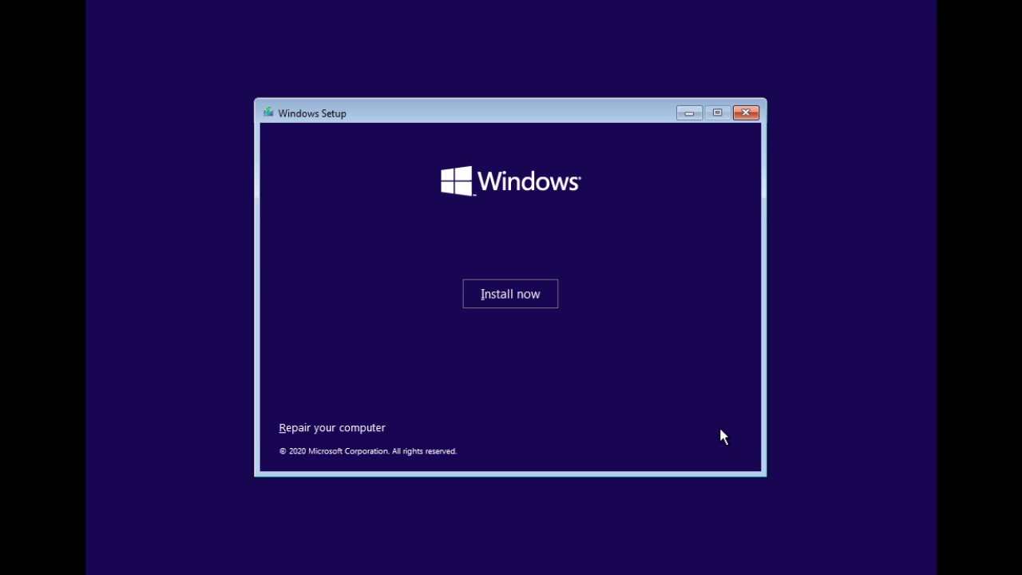
Step: Start the installation and proceed without entering a product key
{"action": "left_click", "coordinate": [496, 294]}
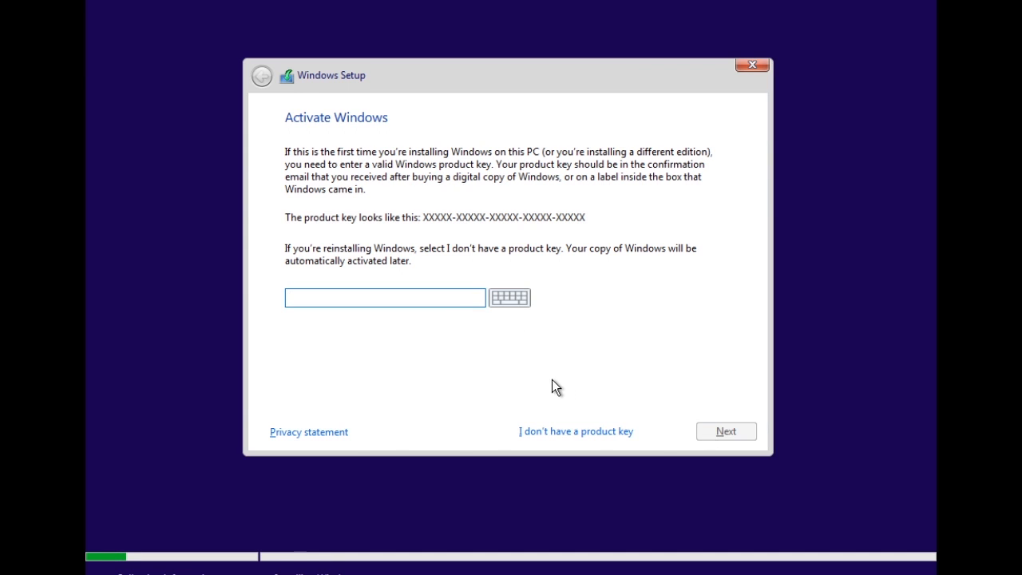
{"action": "left_click", "coordinate": [549, 431]}
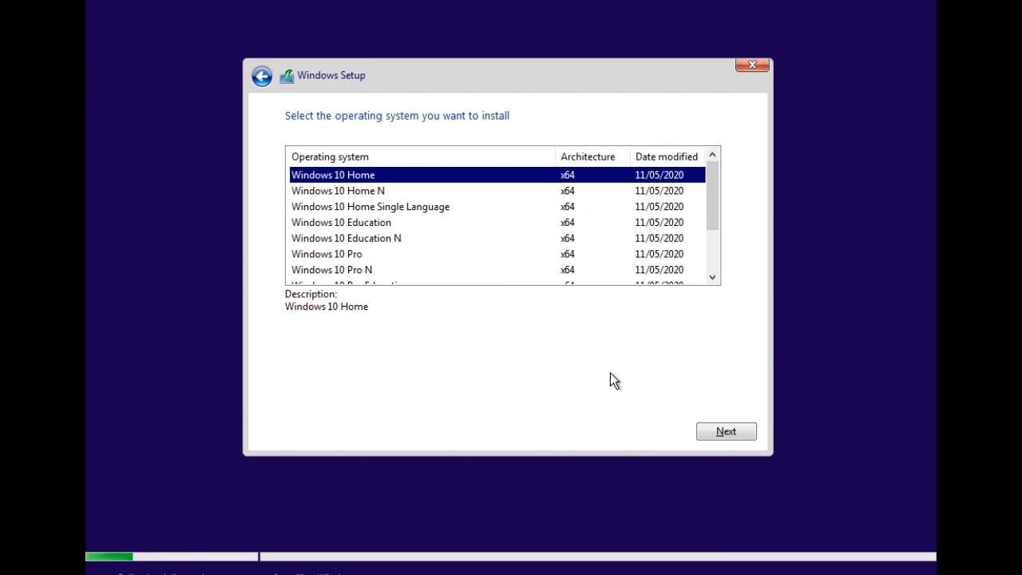
Step: Select Windows 10 Pro as the edition to install and accept the licence terms
{"action": "left_click", "coordinate": [715, 261]}
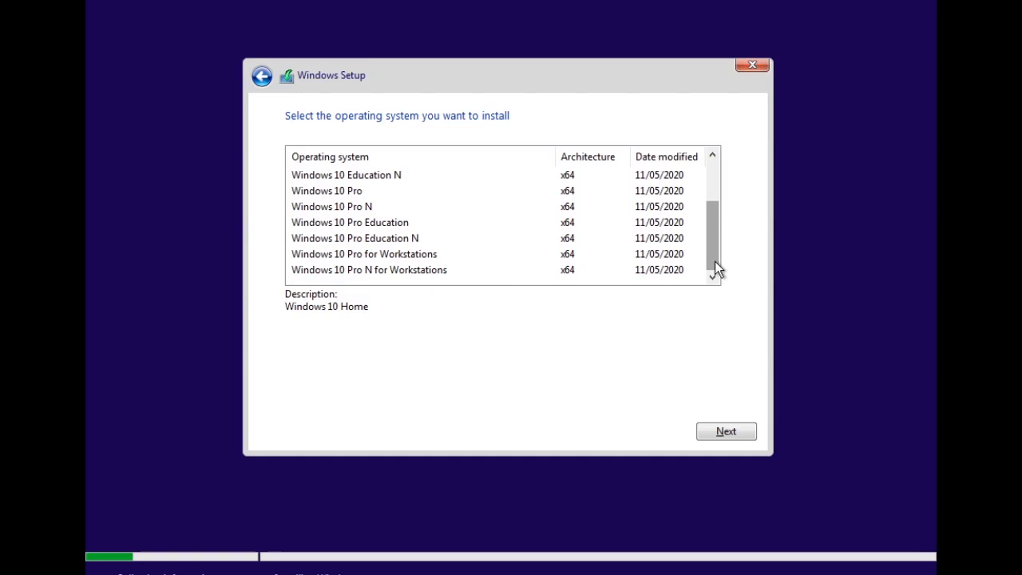
{"action": "left_click", "coordinate": [368, 192]}
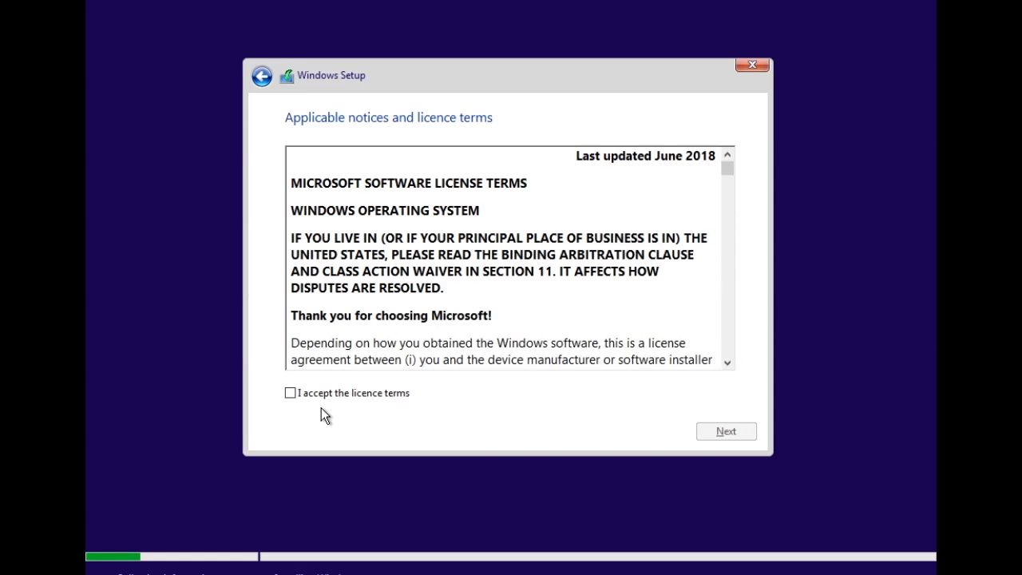
{"action": "left_click", "coordinate": [290, 393]}
{"action": "left_click", "coordinate": [721, 432]}
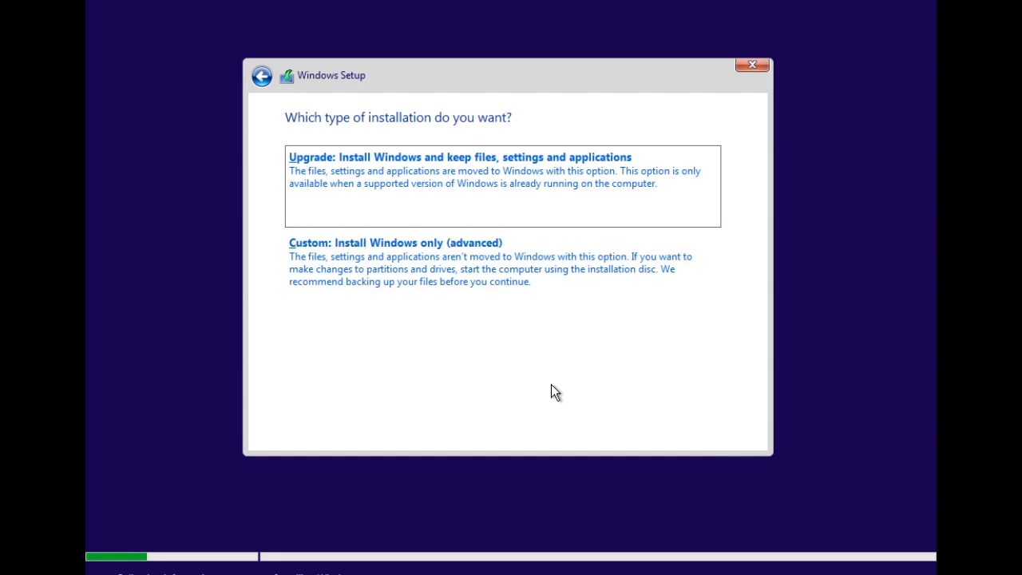
Step: Choose the Custom installation and install Windows onto Drive 0 Unallocated Space
{"action": "left_click", "coordinate": [484, 278]}
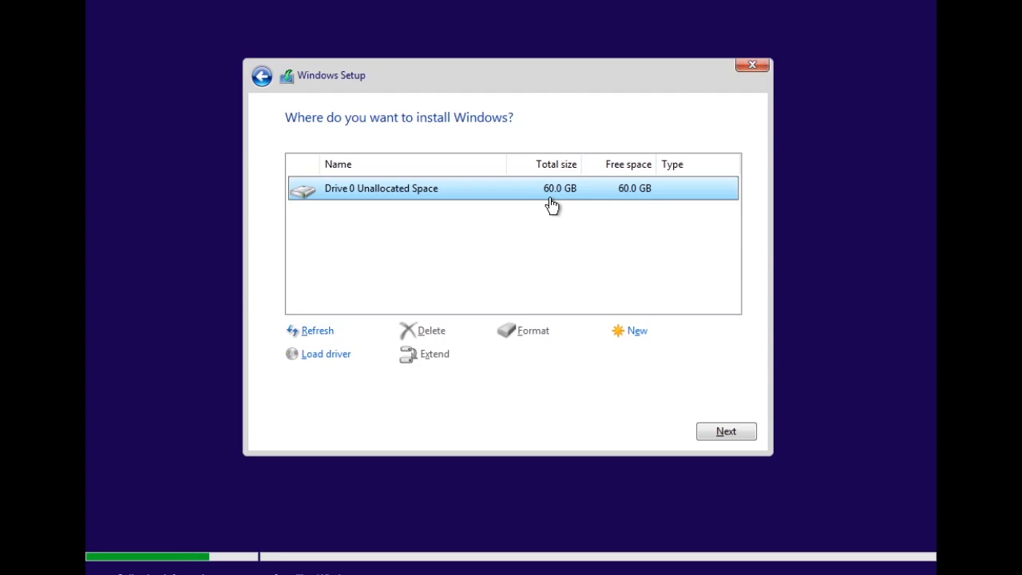
{"action": "left_click", "coordinate": [727, 432]}
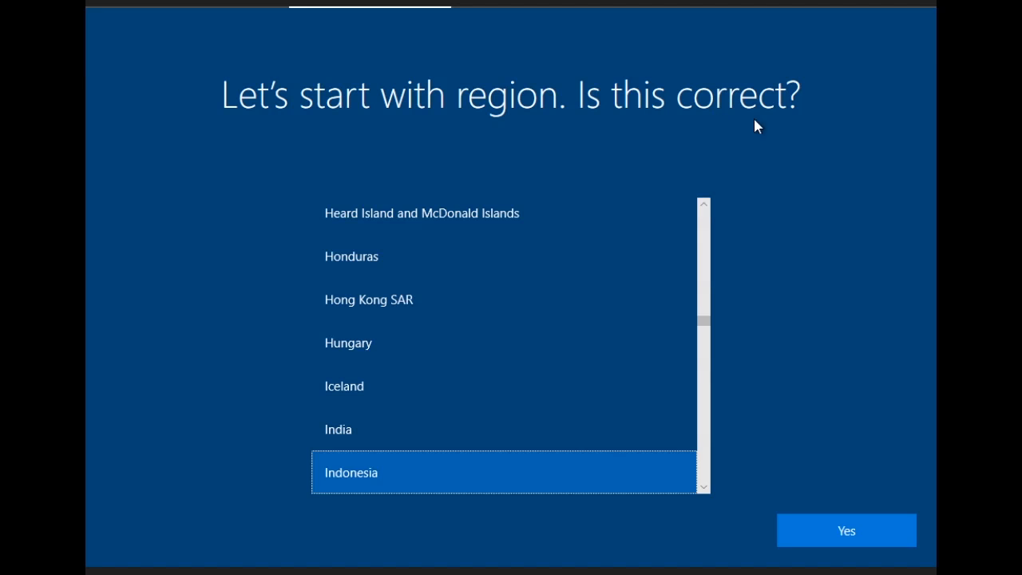
Step: Confirm Indonesia as the region and choose the US keyboard layout
{"action": "left_click", "coordinate": [830, 529]}
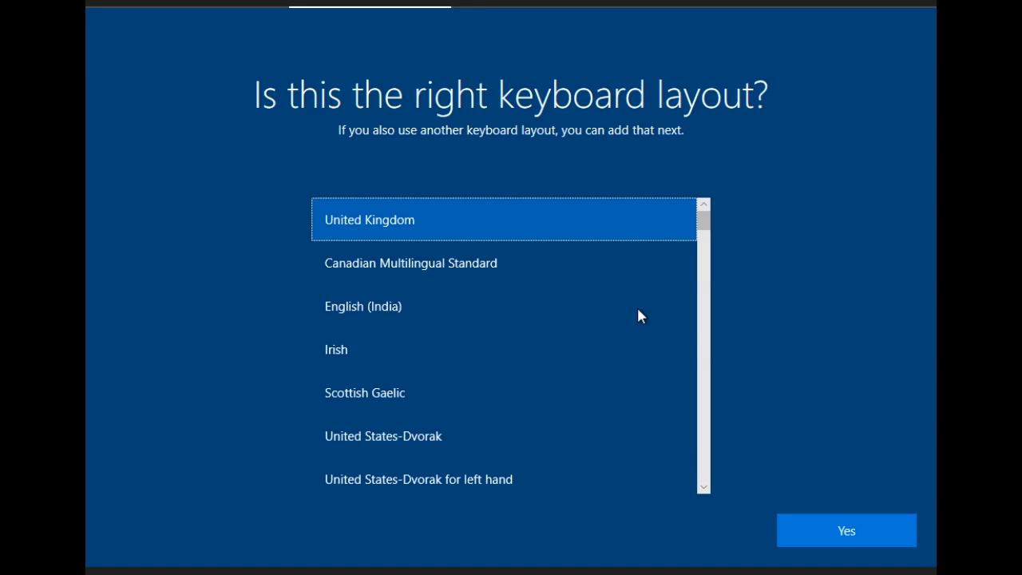
{"action": "scroll", "coordinate": [593, 367], "scroll_direction": "down", "scroll_amount": 1}
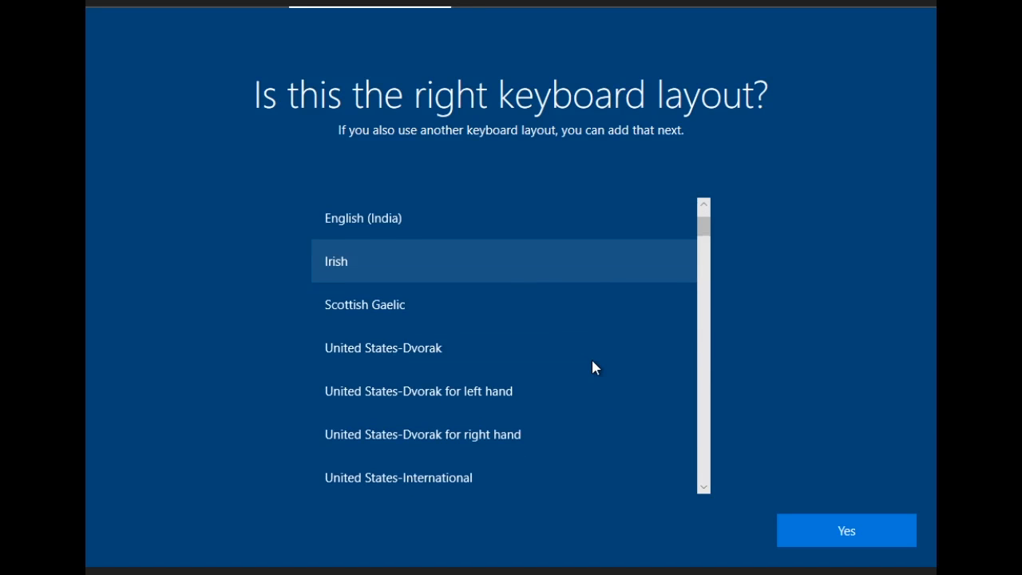
{"action": "scroll", "coordinate": [593, 368], "scroll_direction": "down", "scroll_amount": 2}
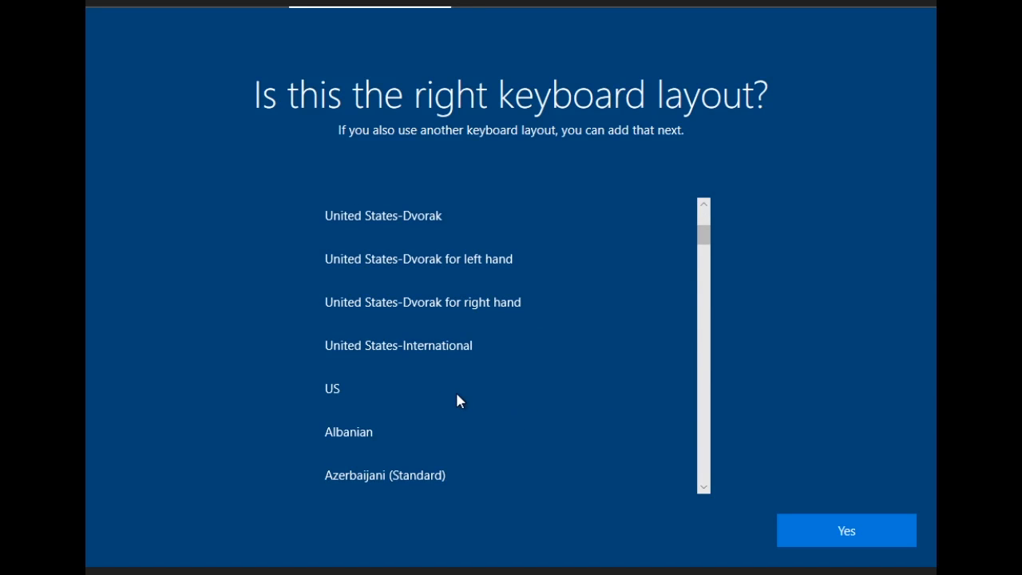
{"action": "left_click", "coordinate": [353, 392]}
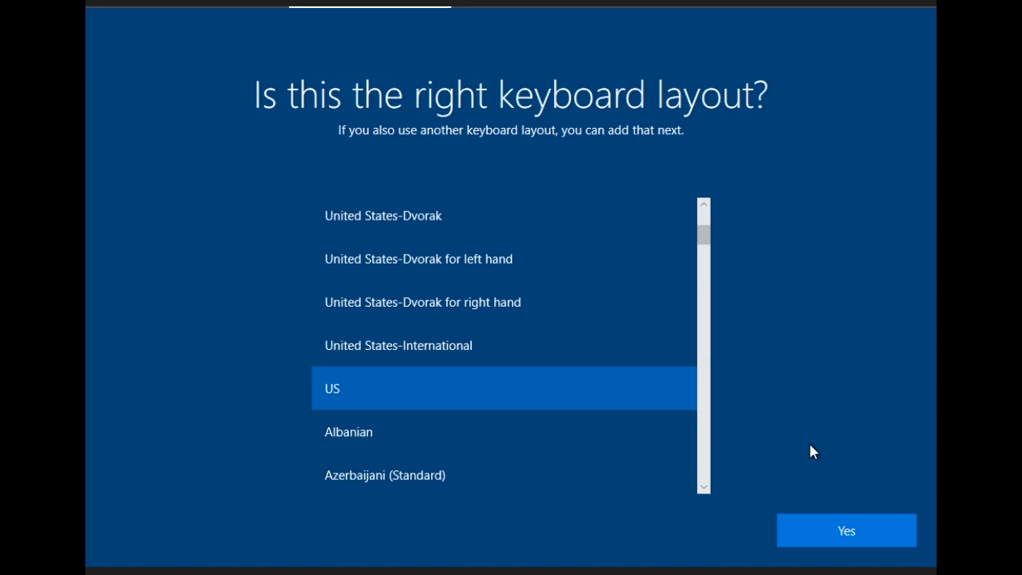
{"action": "left_click", "coordinate": [850, 537]}
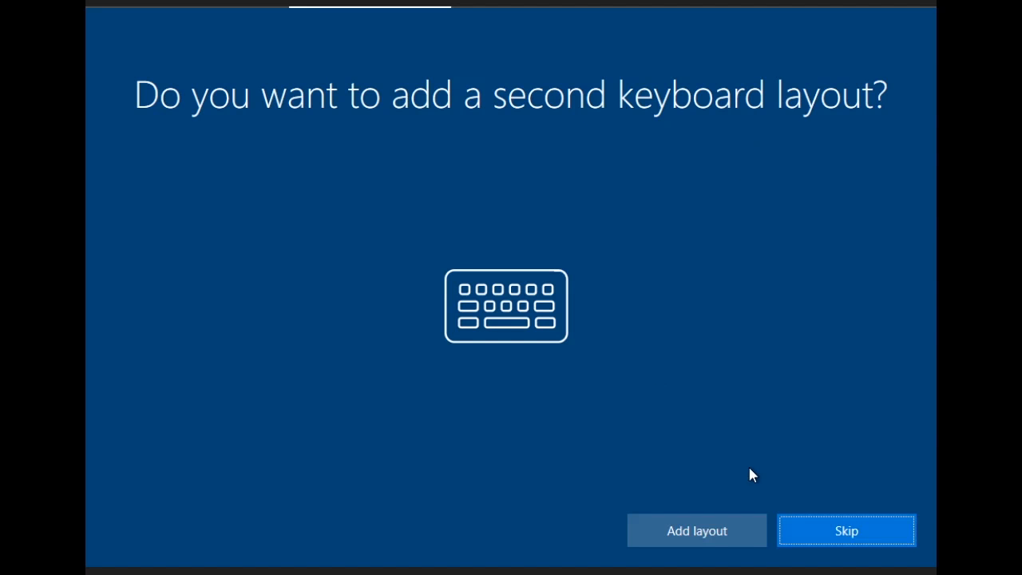
Step: Skip adding a second keyboard layout and set up the device for personal use
{"action": "left_click", "coordinate": [820, 542]}
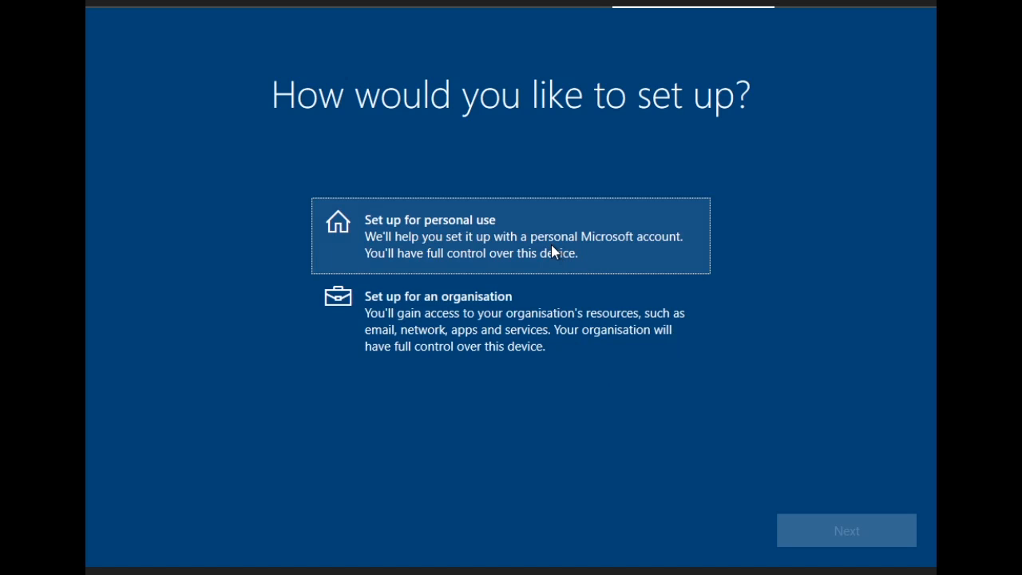
{"action": "left_click", "coordinate": [551, 246]}
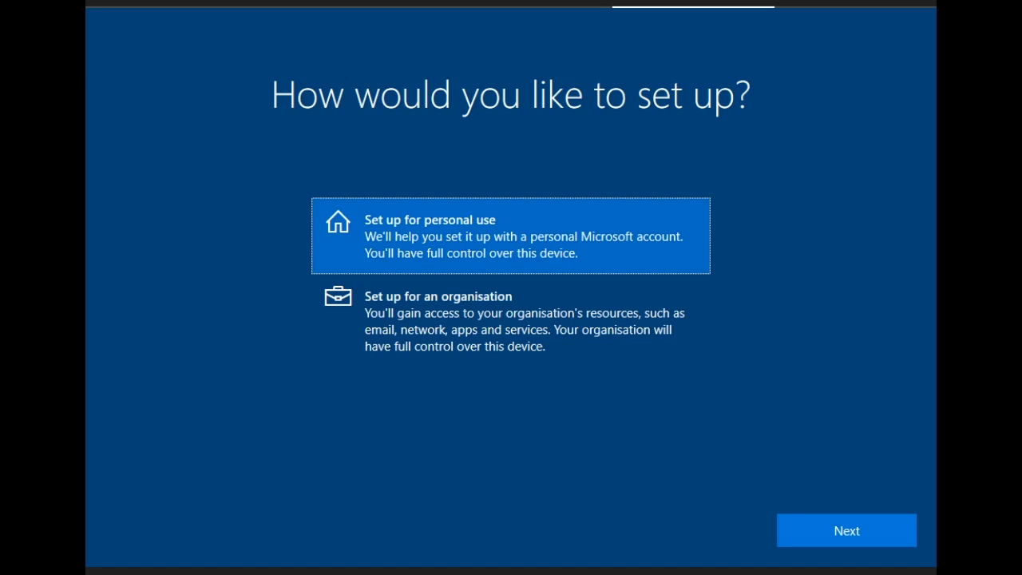
{"action": "left_click", "coordinate": [813, 530]}
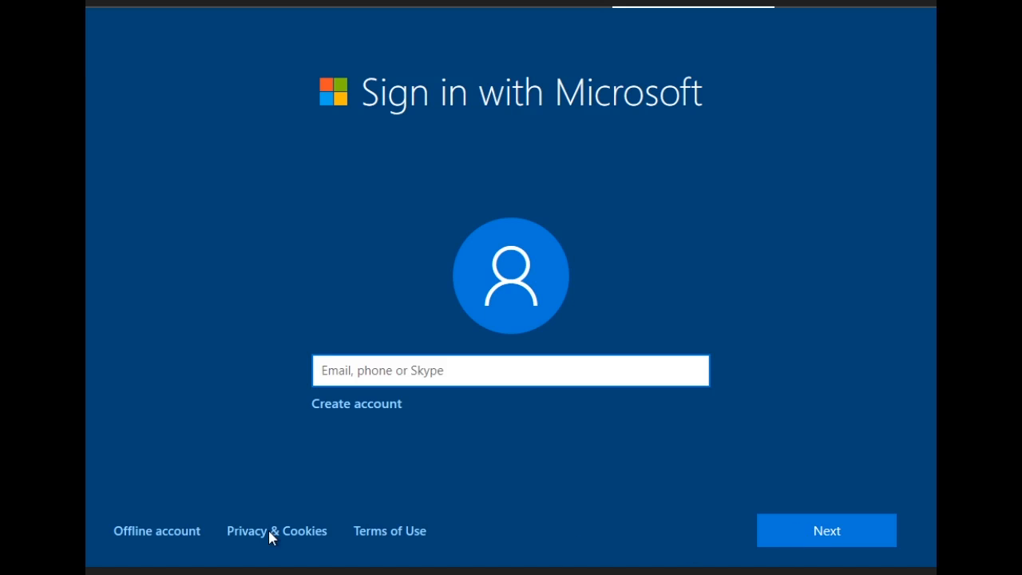
Step: Use an offline account named Win10 and continue without a password
{"action": "left_click", "coordinate": [165, 531]}
{"action": "left_click", "coordinate": [155, 536]}
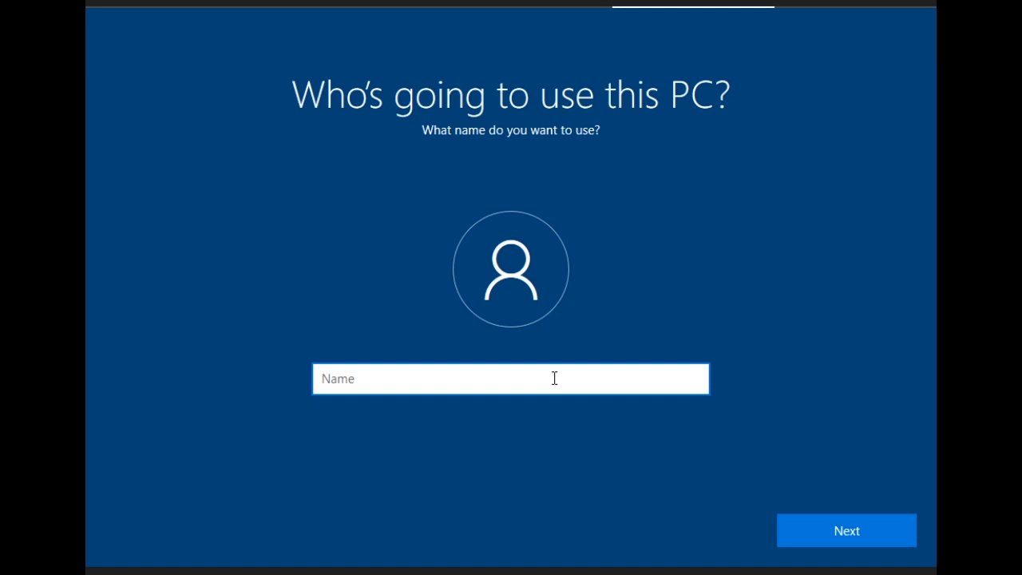
{"action": "type", "text": "Win10"}
{"action": "left_click", "coordinate": [813, 537]}
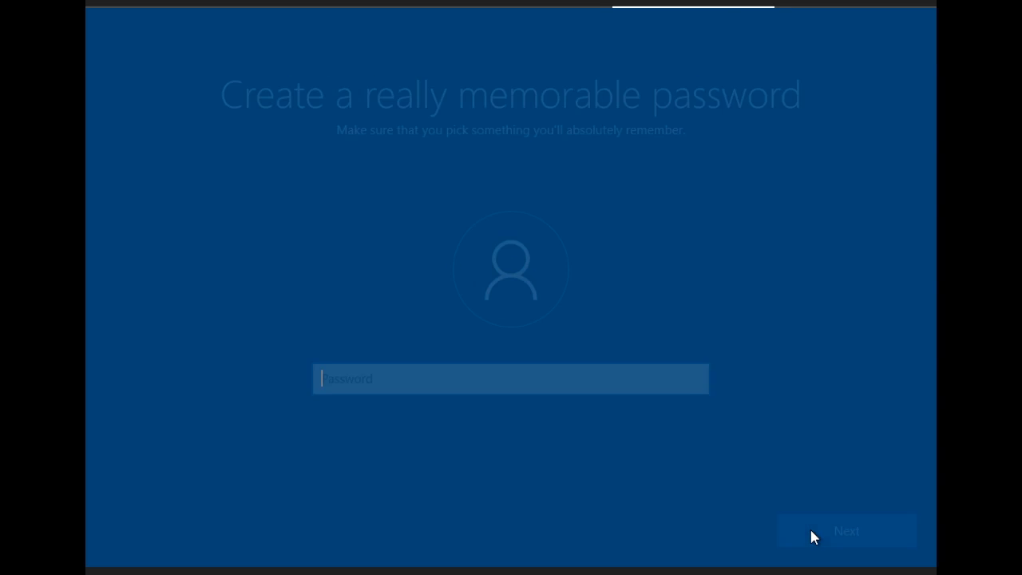
{"action": "left_click", "coordinate": [811, 531]}
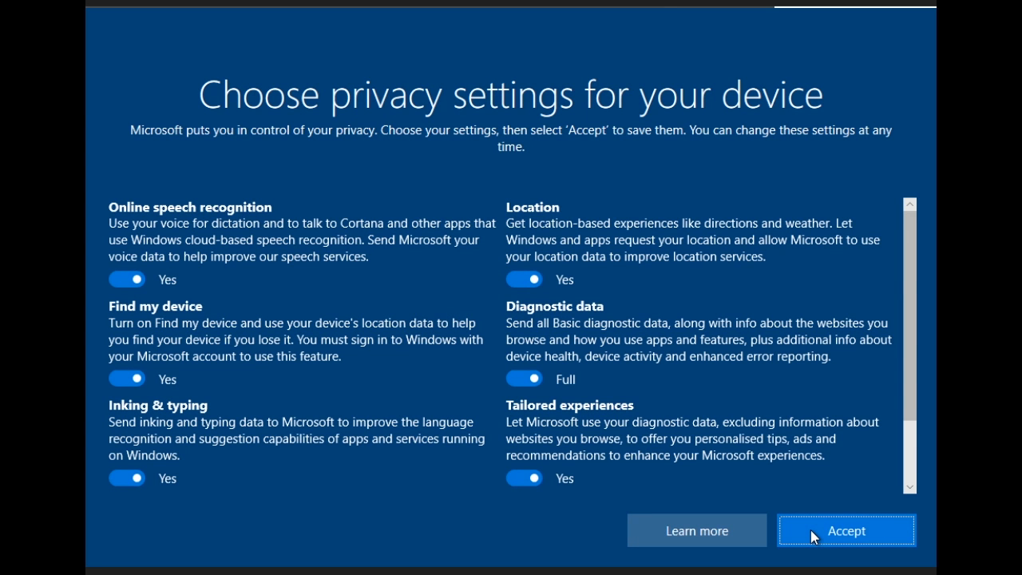
Step: Turn off Location and Advertising ID and set Diagnostic data to Basic in the privacy settings
{"action": "left_click", "coordinate": [519, 281]}
{"action": "scroll", "coordinate": [594, 367], "scroll_direction": "down", "scroll_amount": 1}
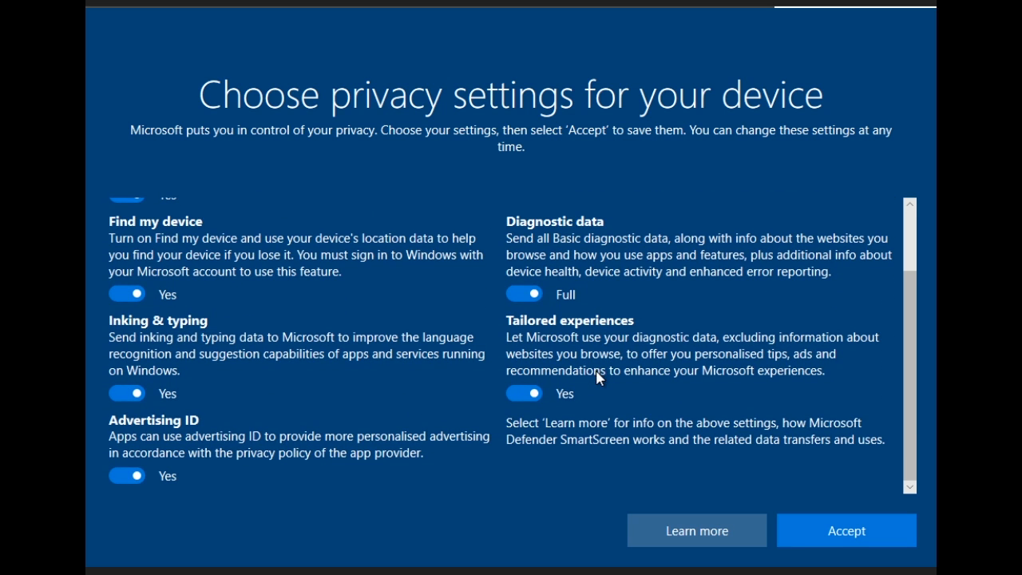
{"action": "left_click", "coordinate": [123, 472]}
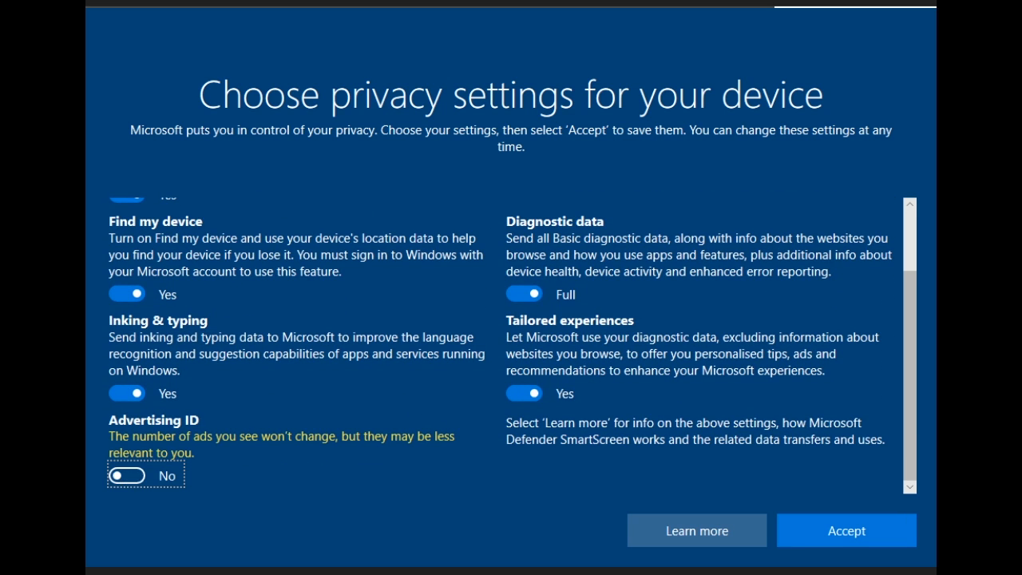
{"action": "left_click", "coordinate": [521, 290]}
Step: Turn off Inking & typing and accept the privacy settings
{"action": "scroll", "coordinate": [467, 421], "scroll_direction": "down", "scroll_amount": 1}
{"action": "scroll", "coordinate": [467, 421], "scroll_direction": "up", "scroll_amount": 2}
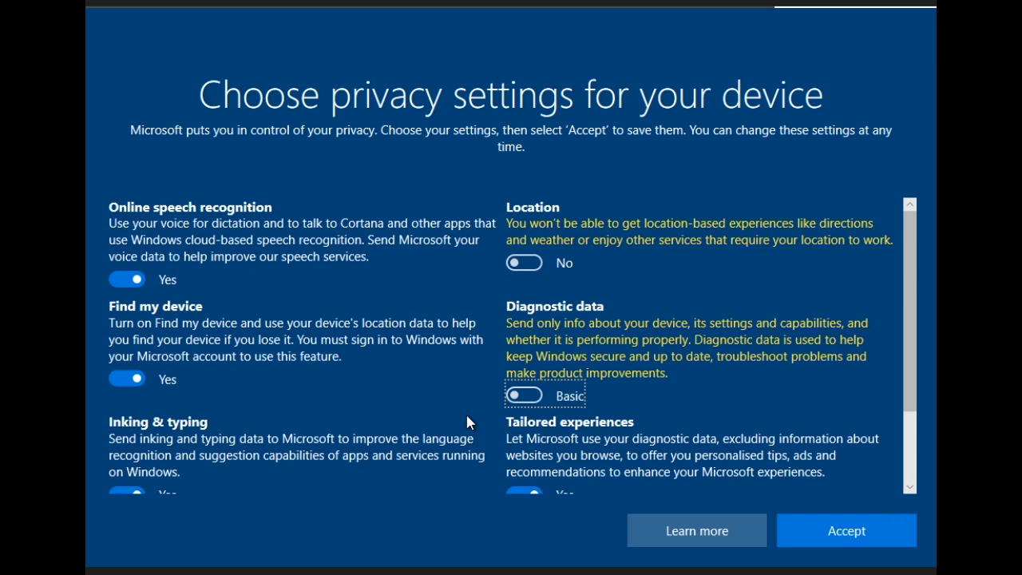
{"action": "scroll", "coordinate": [467, 422], "scroll_direction": "down", "scroll_amount": 1}
{"action": "left_click", "coordinate": [120, 402]}
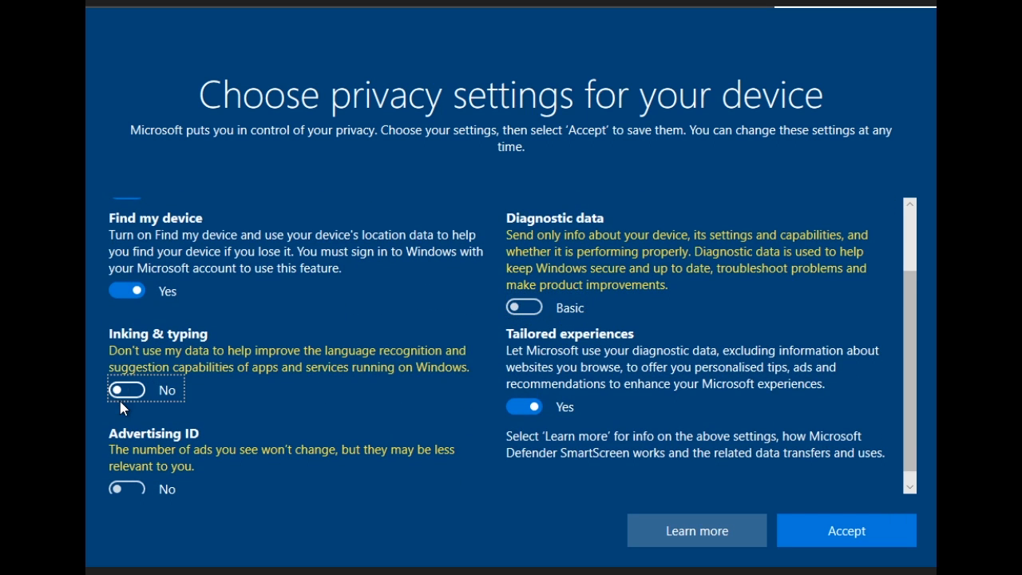
{"action": "scroll", "coordinate": [413, 308], "scroll_direction": "up", "scroll_amount": 1}
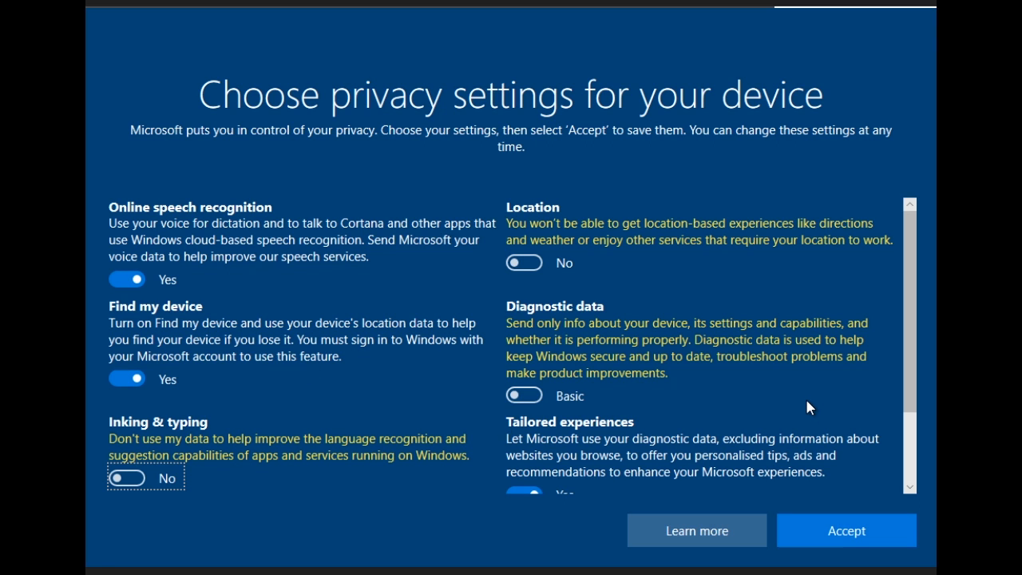
{"action": "scroll", "coordinate": [807, 405], "scroll_direction": "down", "scroll_amount": 3}
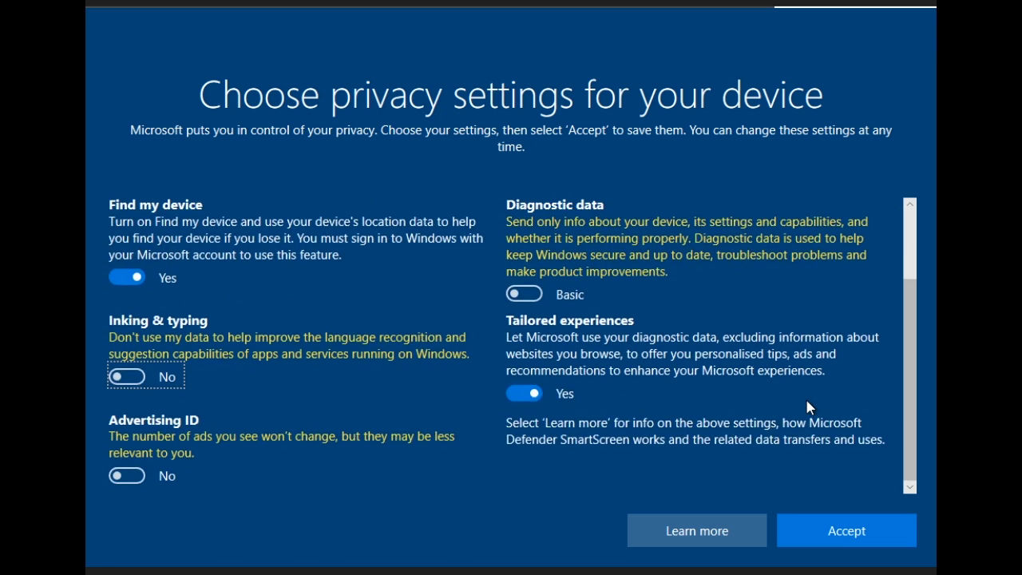
{"action": "scroll", "coordinate": [822, 418], "scroll_direction": "up", "scroll_amount": 3}
{"action": "left_click", "coordinate": [853, 532]}
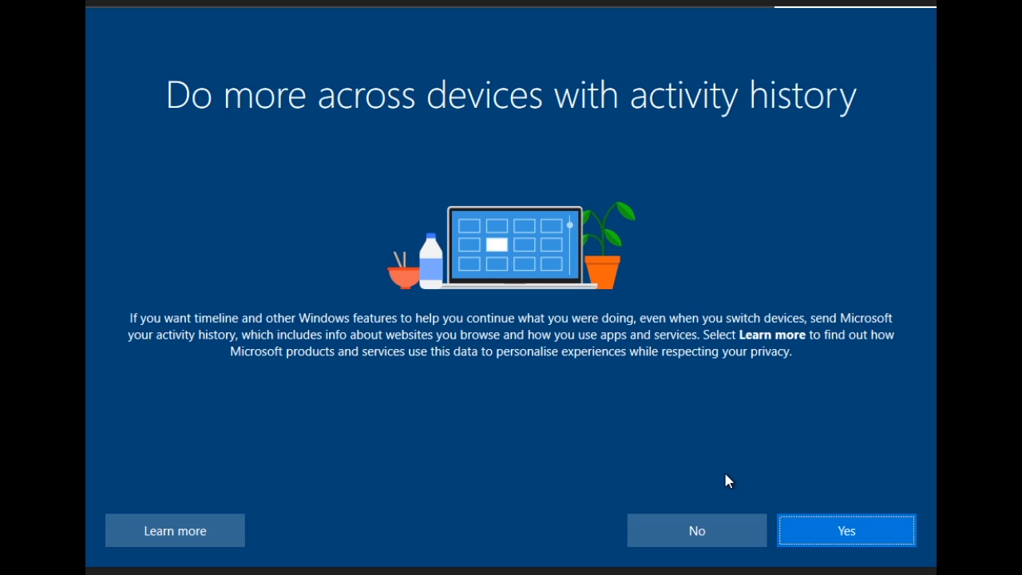
Step: Decline sending activity history across devices
{"action": "left_click", "coordinate": [726, 537]}
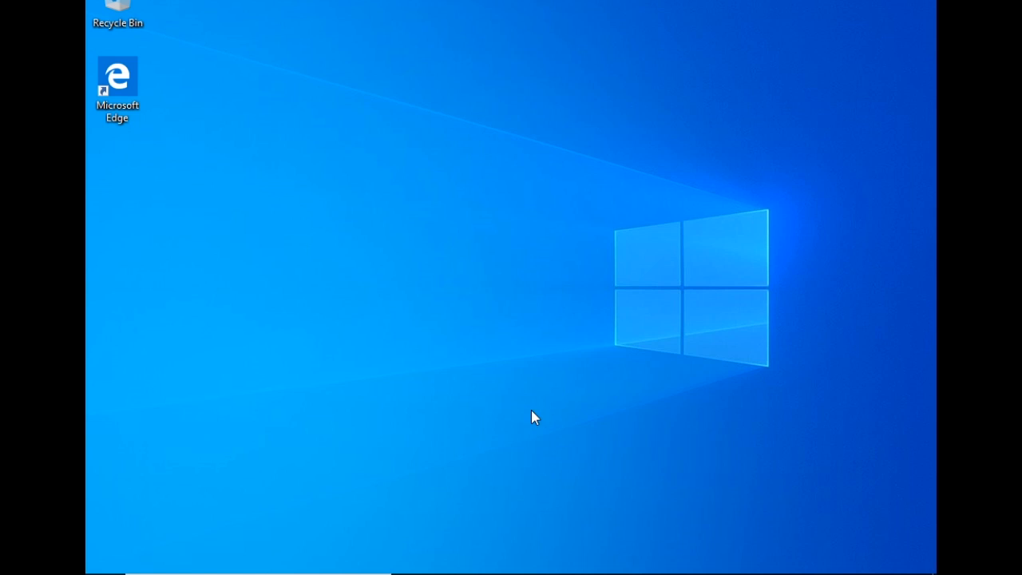
Step: Set the desktop display resolution to 1280 × 800 and keep the changes
{"action": "right_click", "coordinate": [501, 274]}
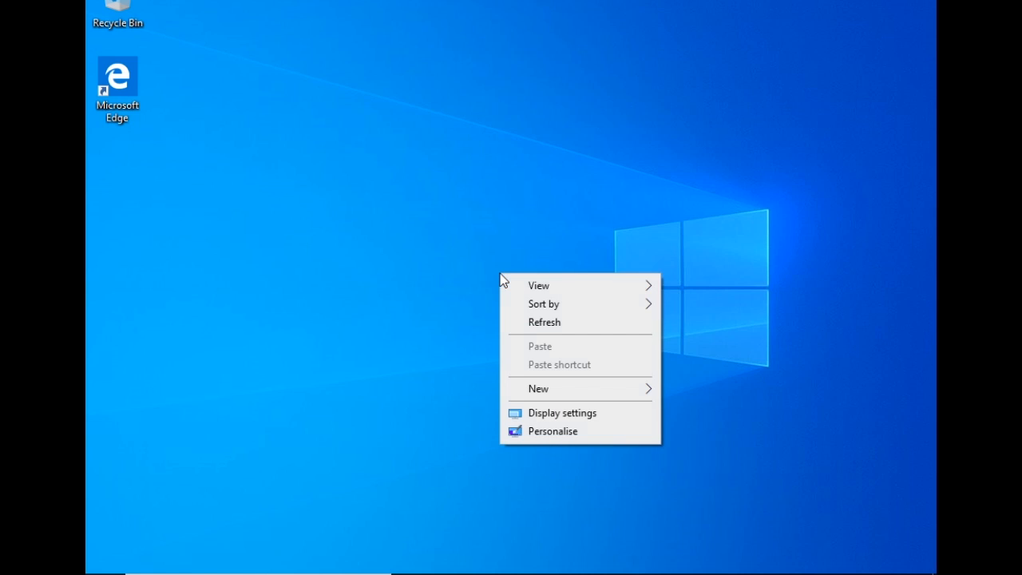
{"action": "left_click", "coordinate": [567, 415]}
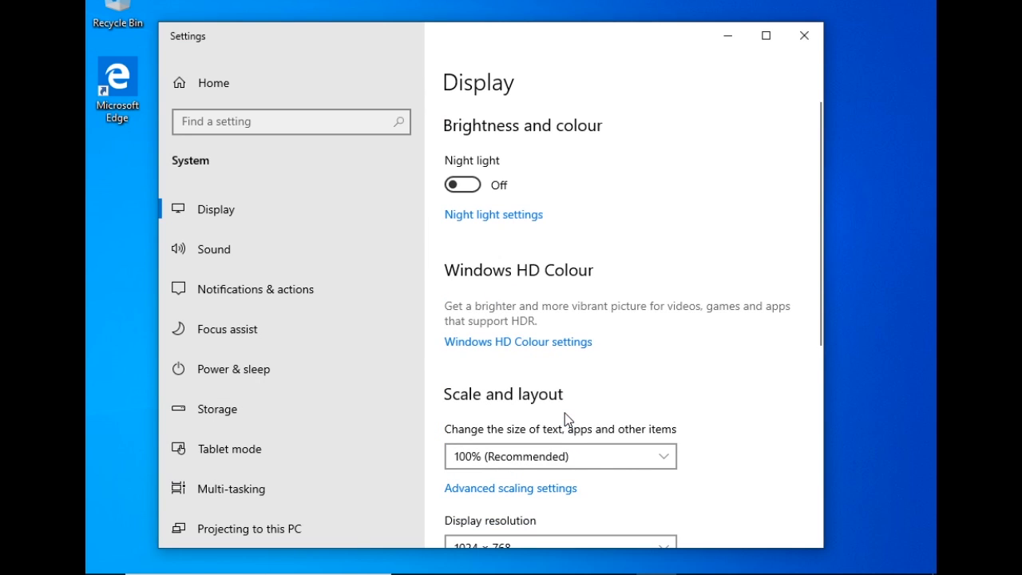
{"action": "scroll", "coordinate": [556, 339], "scroll_direction": "down", "scroll_amount": 3}
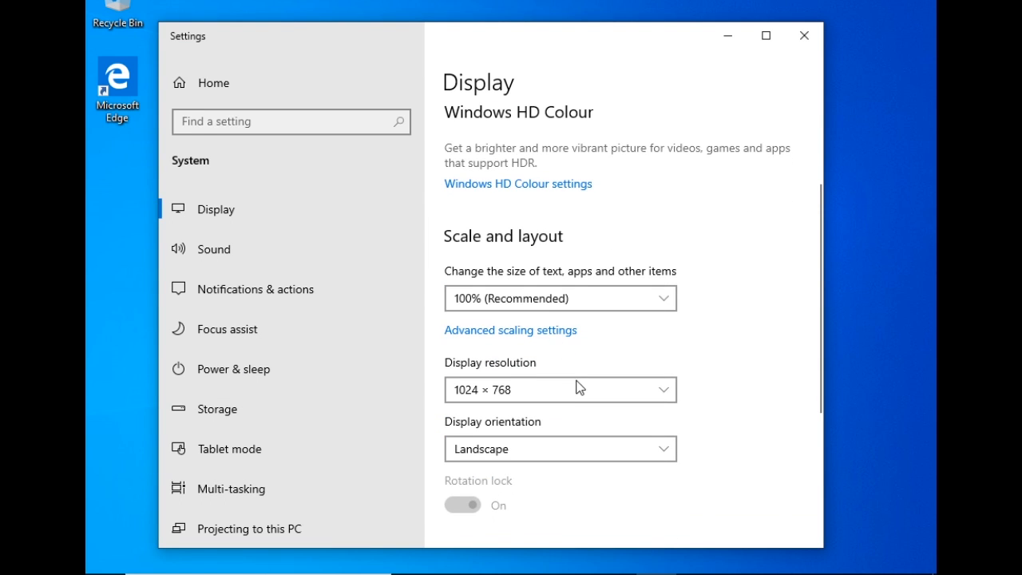
{"action": "left_click", "coordinate": [587, 388]}
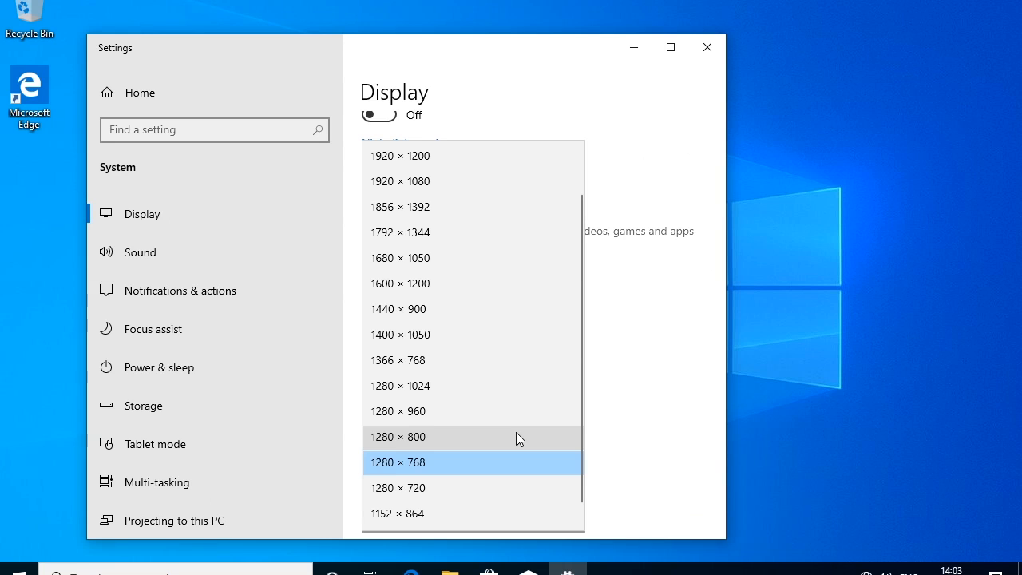
{"action": "left_click", "coordinate": [516, 432]}
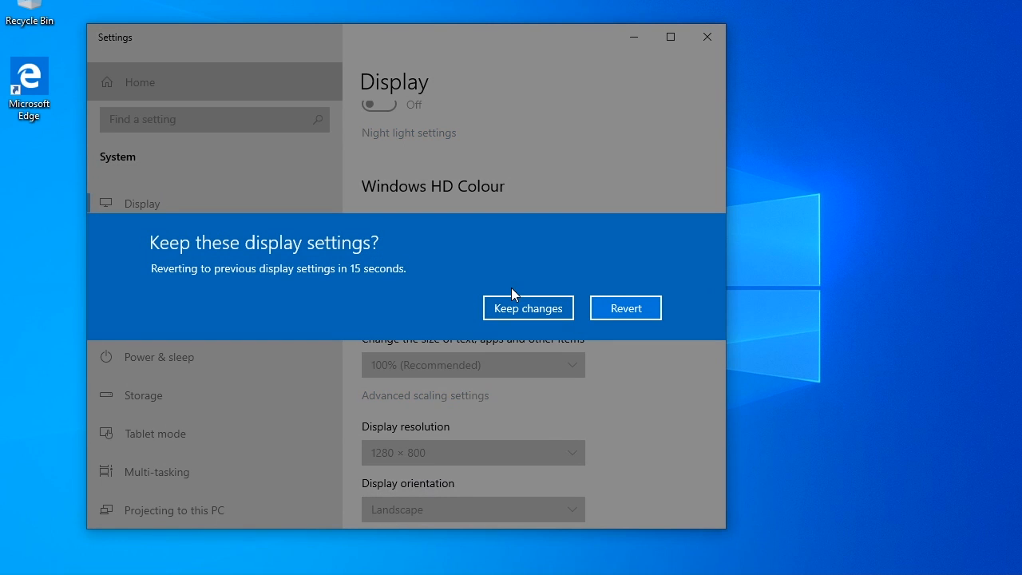
{"action": "left_click", "coordinate": [555, 309]}
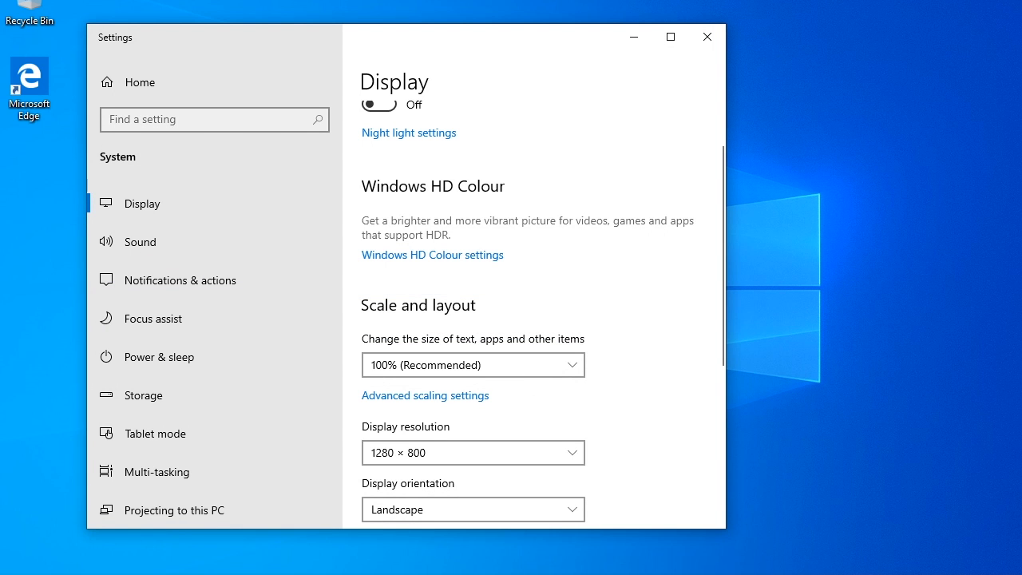
Step: Review the available display resolutions and close the Settings window
{"action": "left_click", "coordinate": [436, 454]}
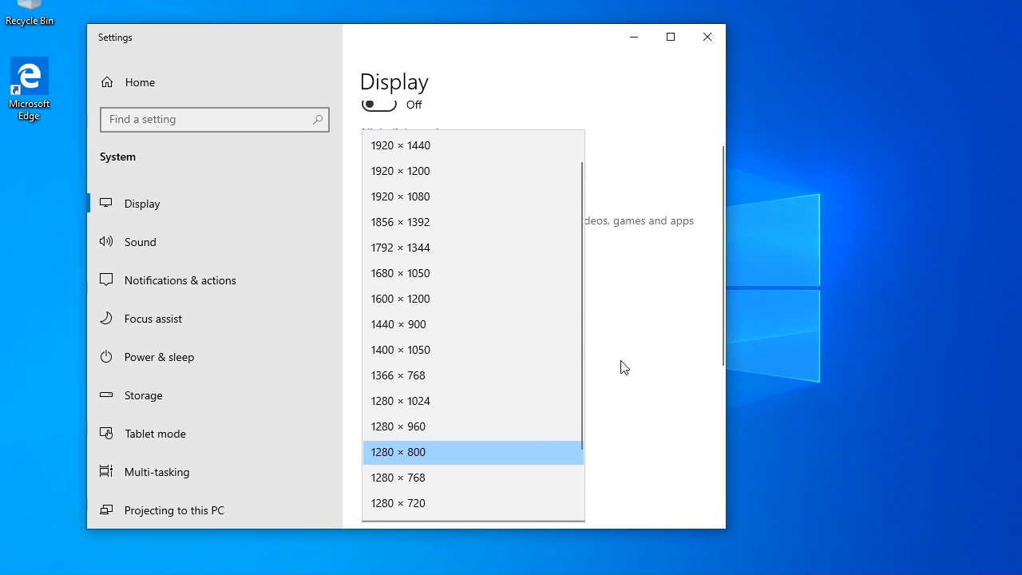
{"action": "left_click", "coordinate": [644, 360]}
{"action": "left_click", "coordinate": [707, 35]}
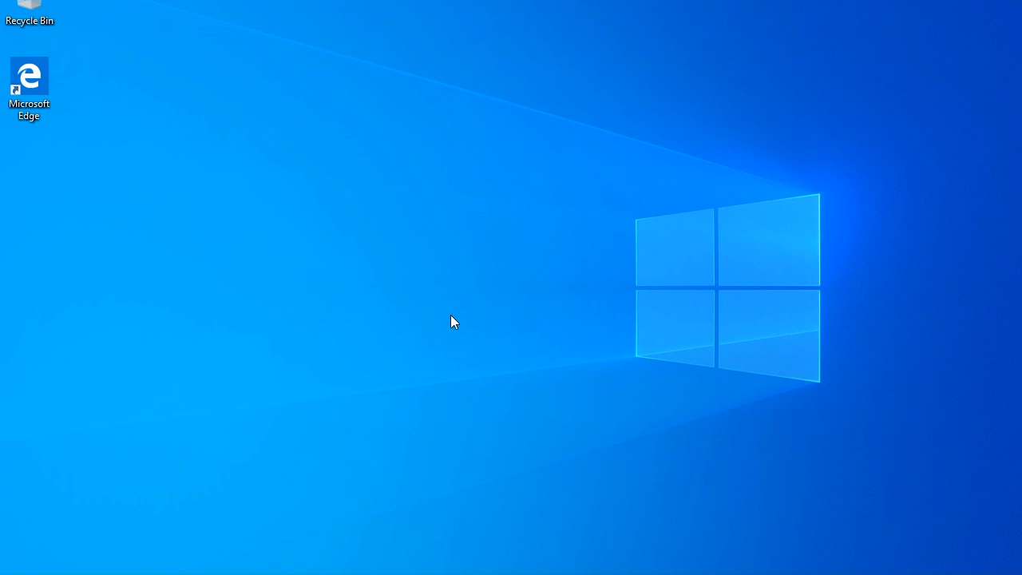
Step: Open the Start menu's Power options to restart Windows
{"action": "key", "text": "super"}
{"action": "left_click", "coordinate": [603, 412]}
{"action": "left_click", "coordinate": [19, 573]}
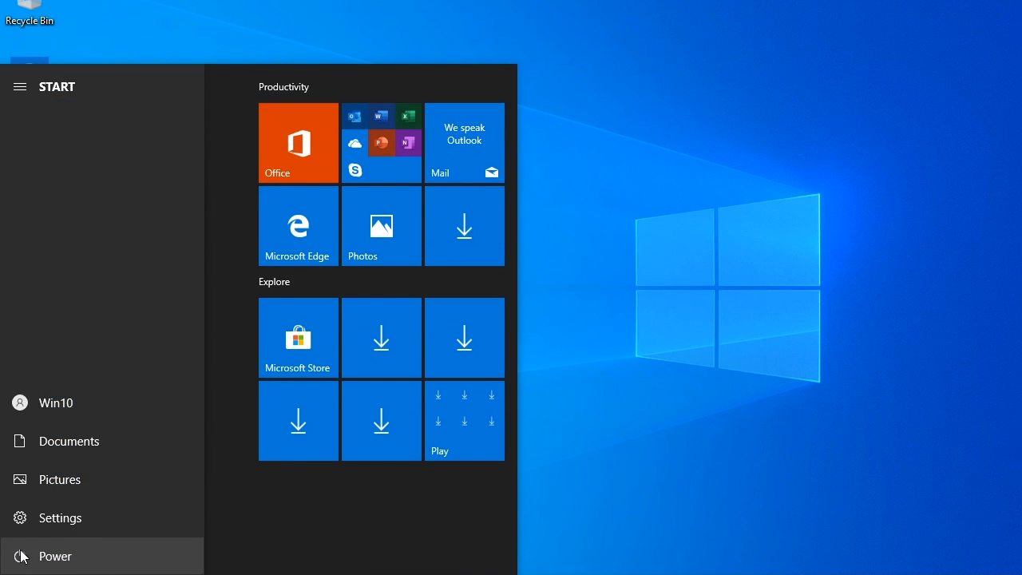
{"action": "left_click", "coordinate": [21, 557]}
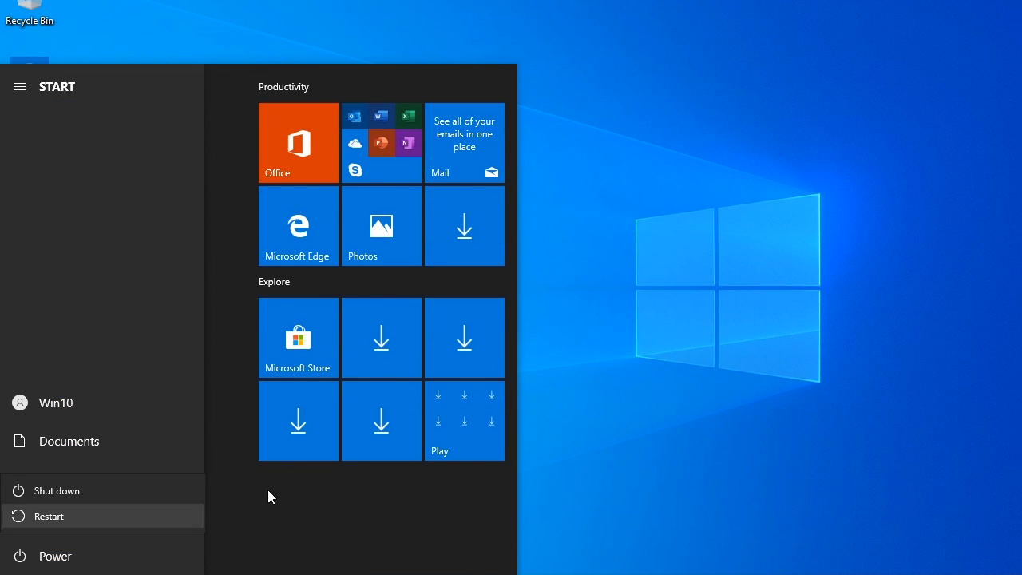